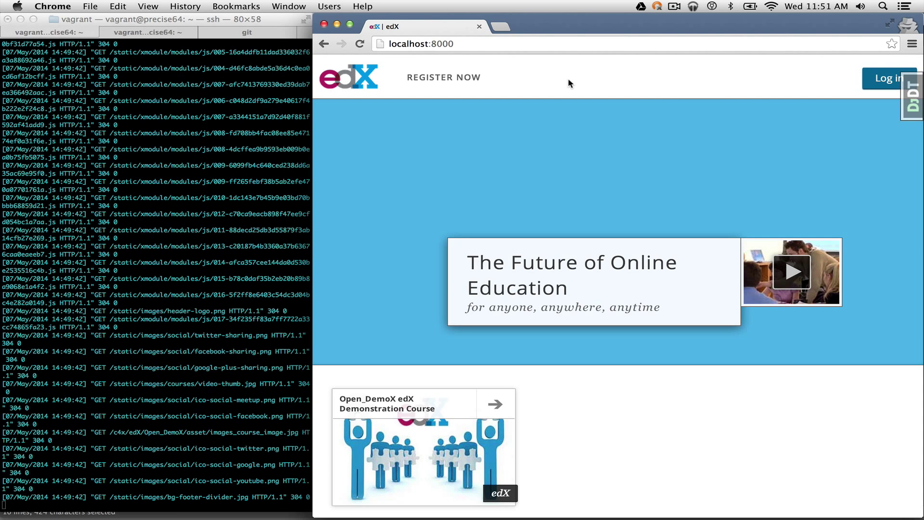
# - From the edX homepage, open the account sign-up form at localhost:8000/register
pyautogui.click(46, 162)
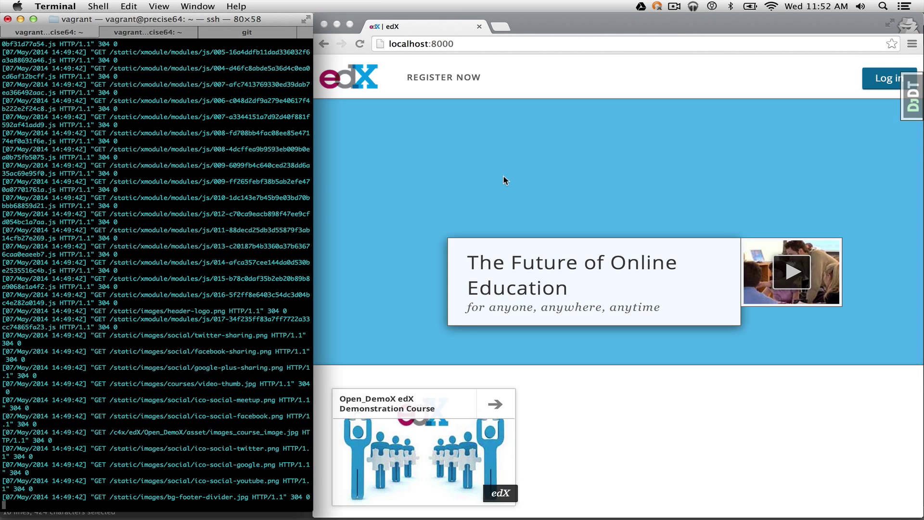
pyautogui.click(568, 161)
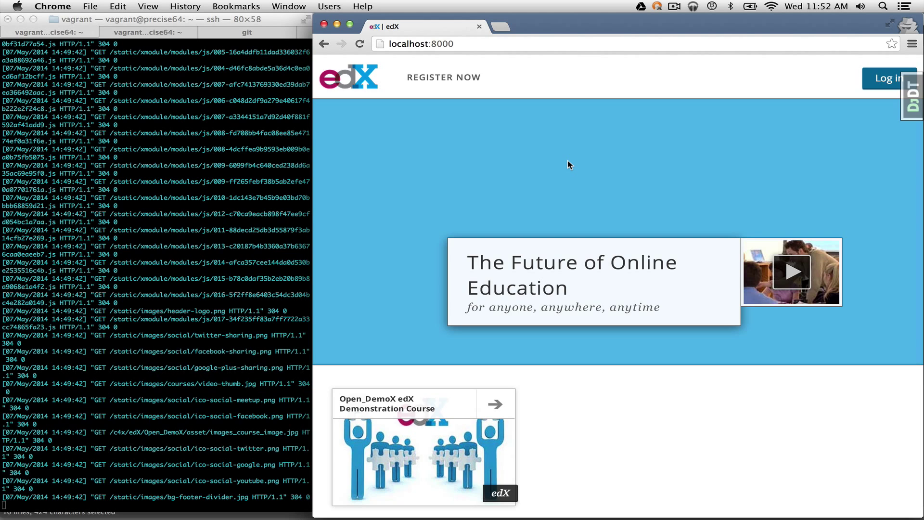
pyautogui.click(459, 76)
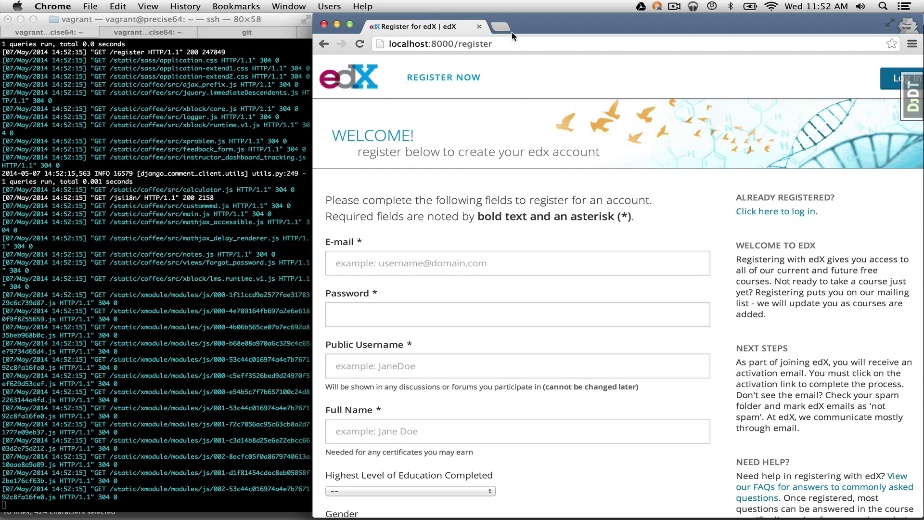
# - Enter the account e-mail, a password and the public username in the registration form
pyautogui.click(471, 263)
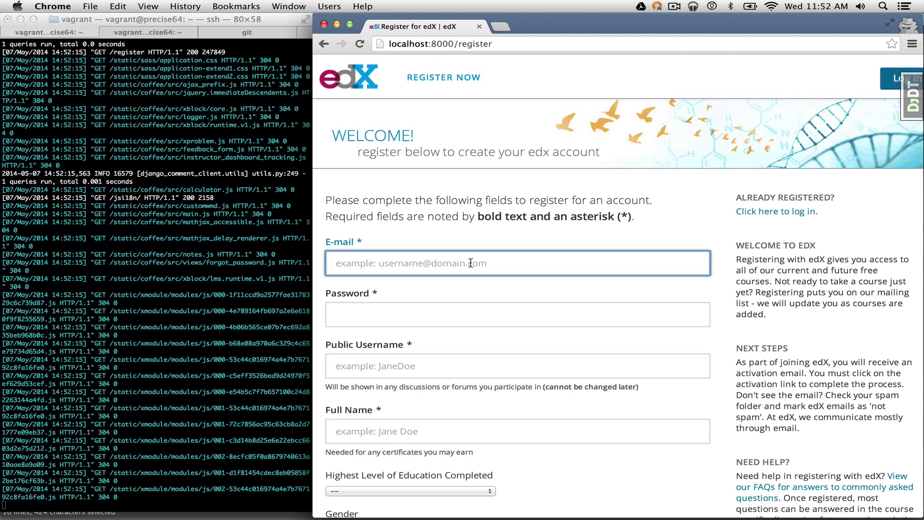
pyautogui.write('exa')
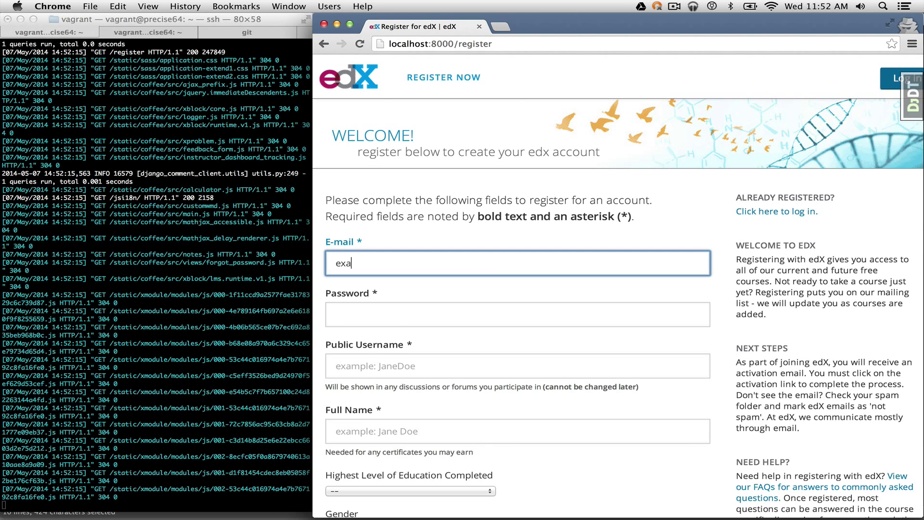
pyautogui.write('mple@example.com')
pyautogui.press('Tab')
pyautogui.write('password')
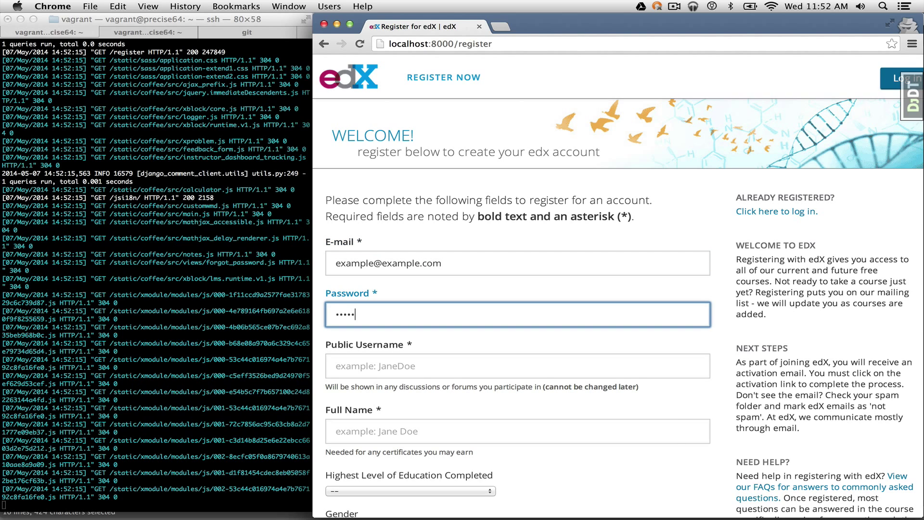
pyautogui.press('Tab')
pyautogui.write('example')
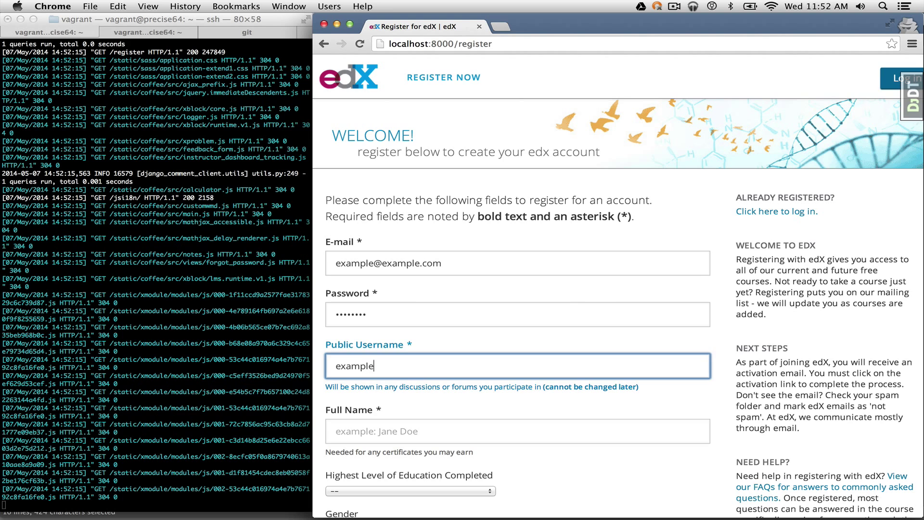
pyautogui.press('Tab')
pyautogui.write('example')
pyautogui.press('Tab')
# - Accept the Terms of Service and Honor Code and create the edX account
pyautogui.scroll(-10, 431, 264)
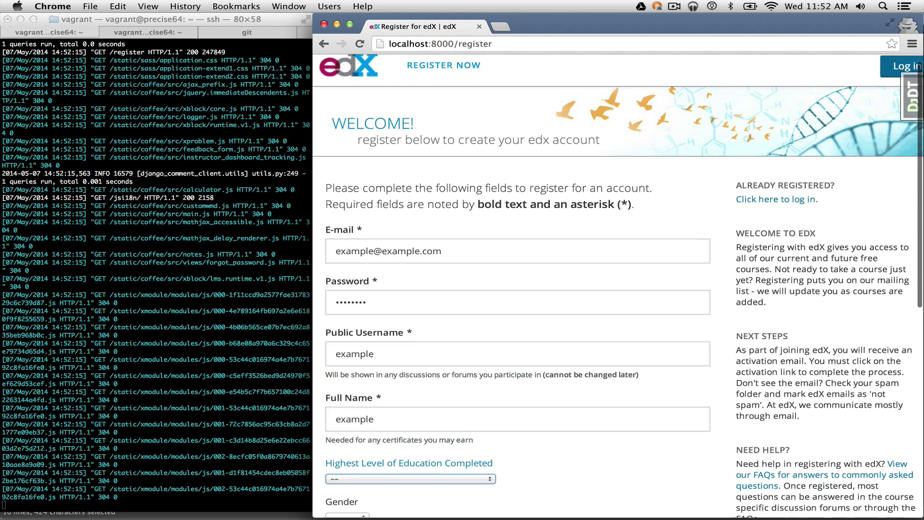
pyautogui.click(337, 355)
pyautogui.click(533, 357)
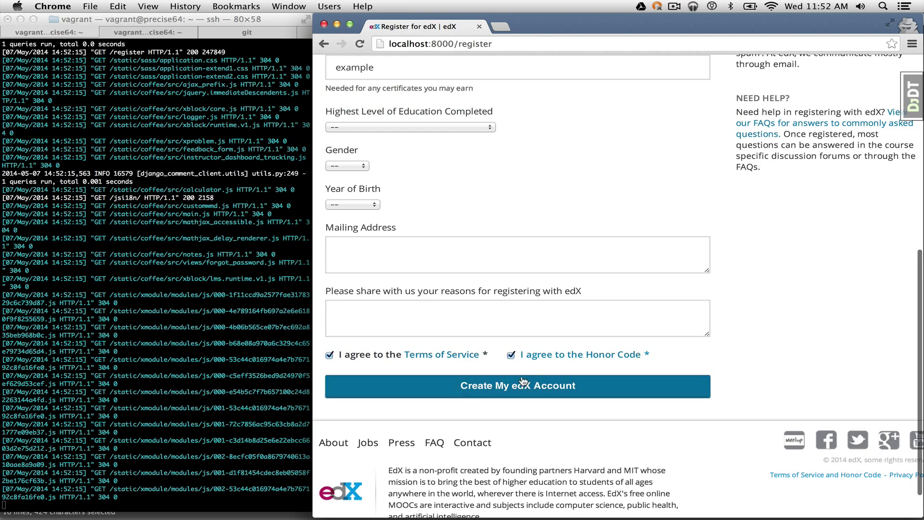
pyautogui.click(520, 385)
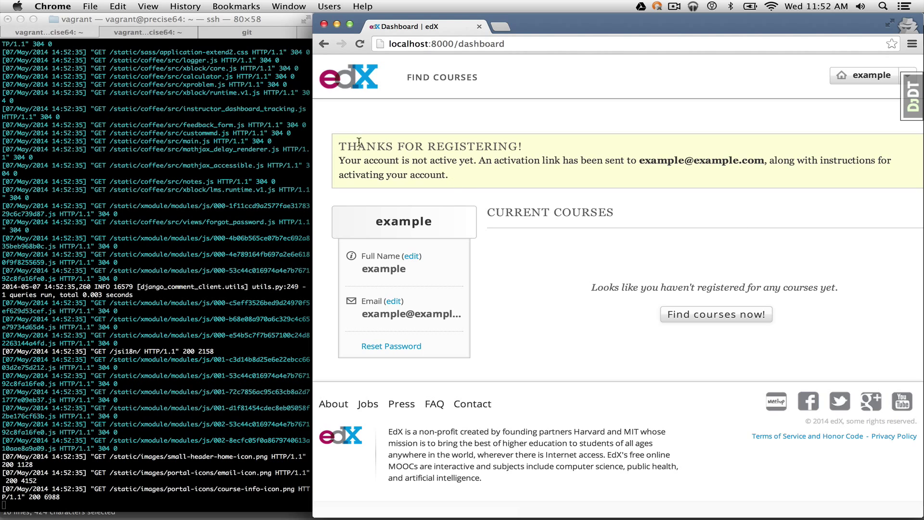
# - Copy the activation link from the e-mail printed in the Terminal server log
pyautogui.moveTo(338, 144); pyautogui.dragTo(487, 170)
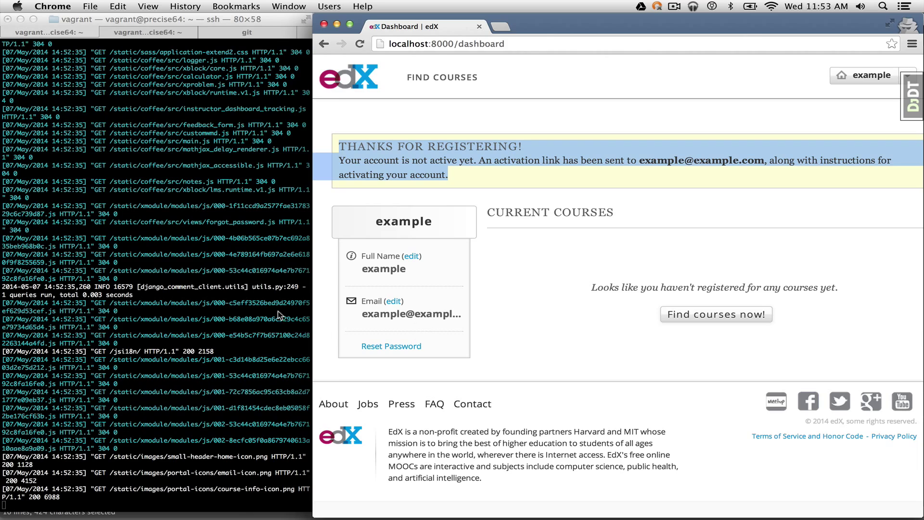
pyautogui.click(301, 323)
pyautogui.scroll(16, 257, 302)
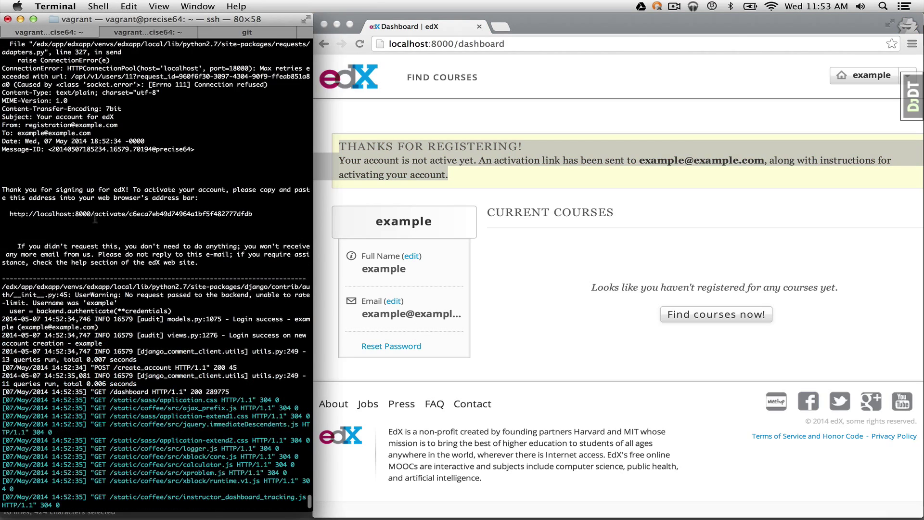
pyautogui.tripleClick(96, 219)
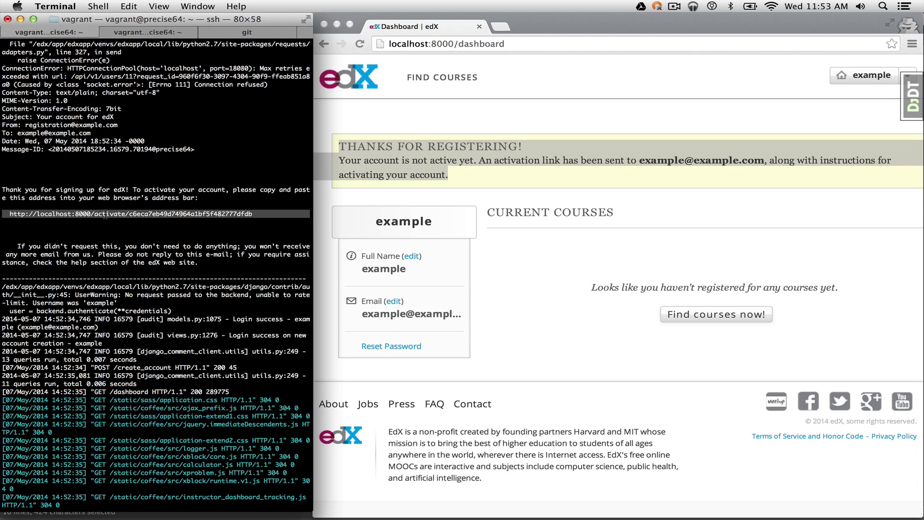
pyautogui.press('super+c')
# - Load the activation link in a new Chrome tab, then close that tab
pyautogui.click(547, 313)
pyautogui.press('super+t')
pyautogui.press('super+v')
pyautogui.press('Return')
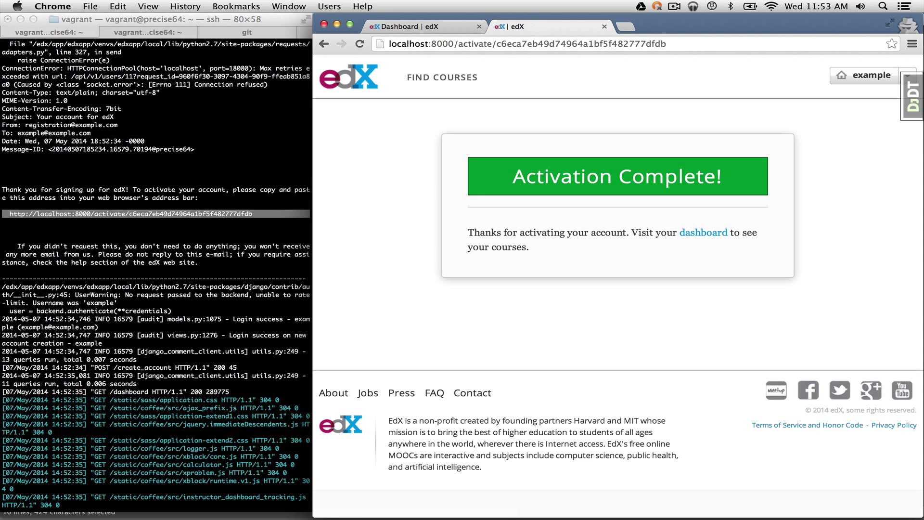
pyautogui.press('super+w')
# - Log out, then log back in with the new account's e-mail and password
pyautogui.click(908, 76)
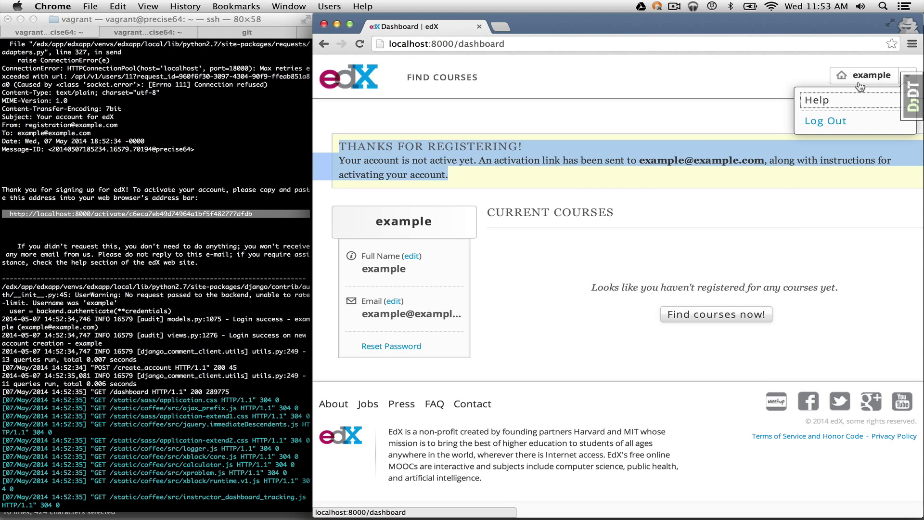
pyautogui.click(824, 121)
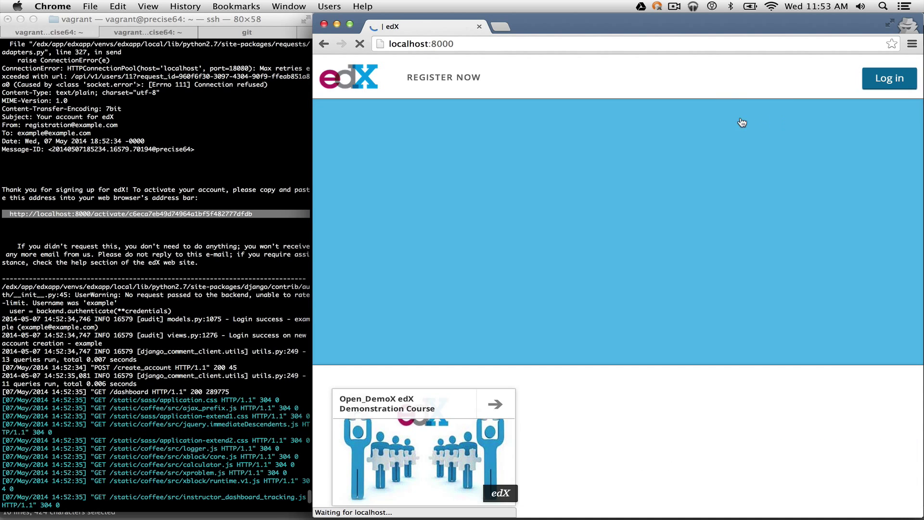
pyautogui.click(866, 77)
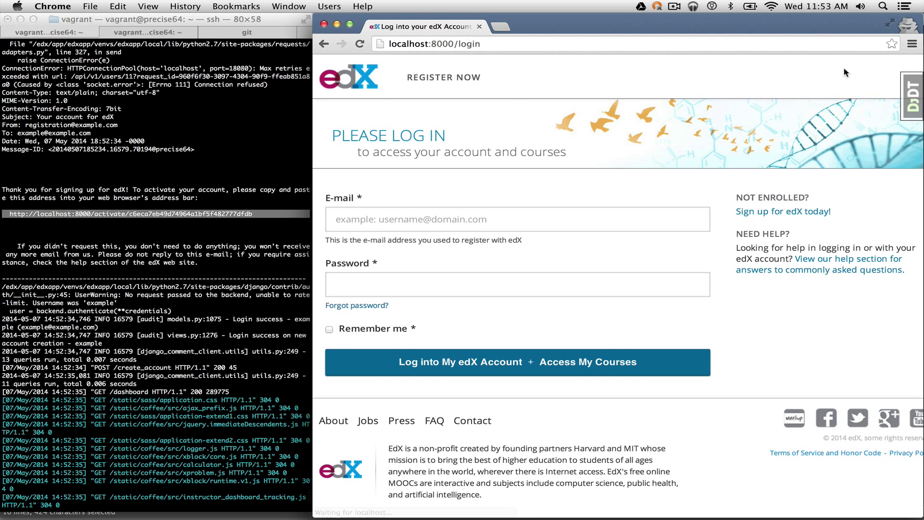
pyautogui.write('example@example.com')
pyautogui.press('Tab')
pyautogui.click(424, 362)
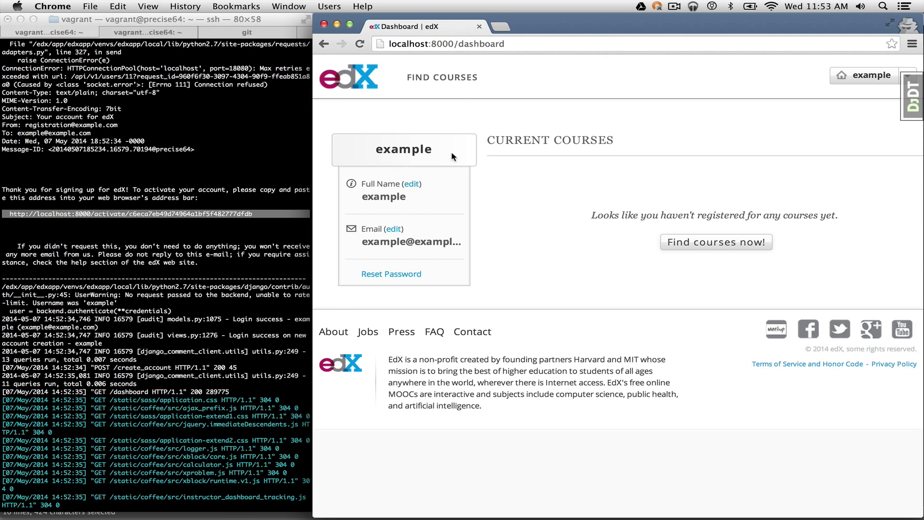
# - Stop the LMS server and save the edited lms.env.json with :w
pyautogui.click(184, 295)
pyautogui.hotkey('ctrl', 'c')
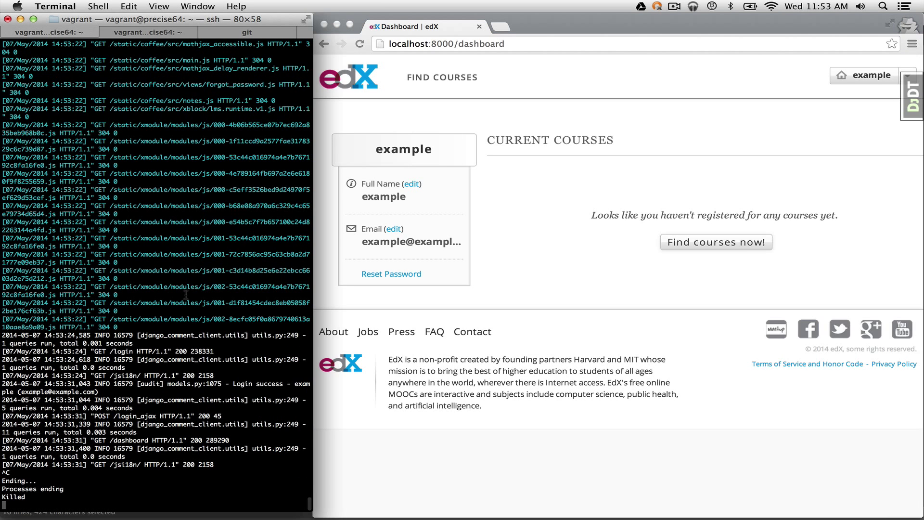
pyautogui.click(105, 31)
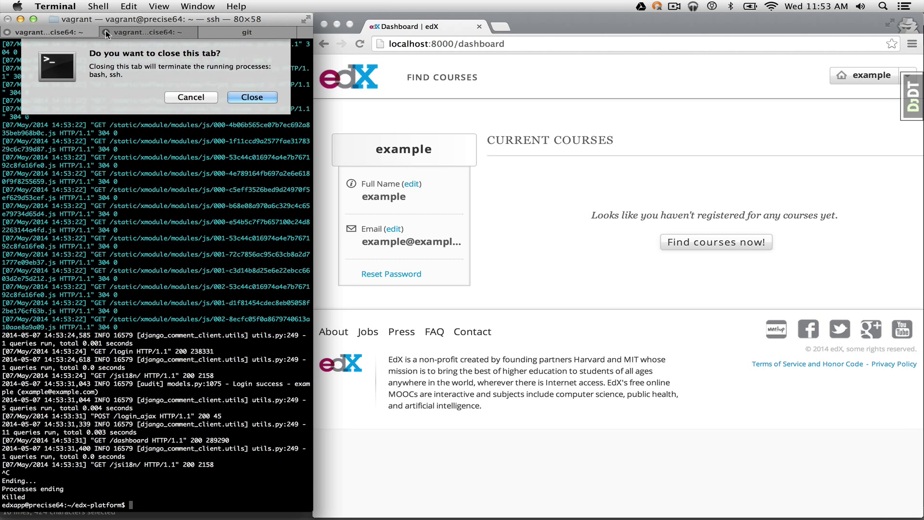
pyautogui.click(185, 97)
pyautogui.click(149, 30)
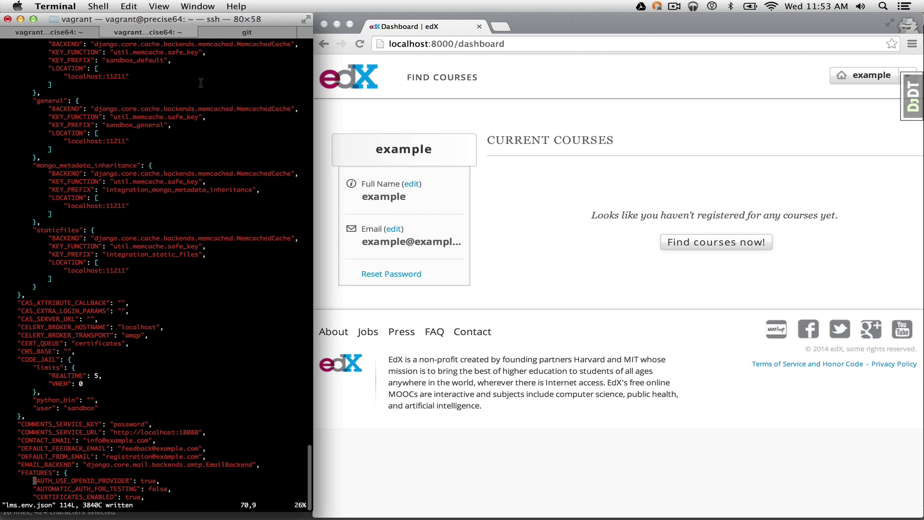
pyautogui.write('u')
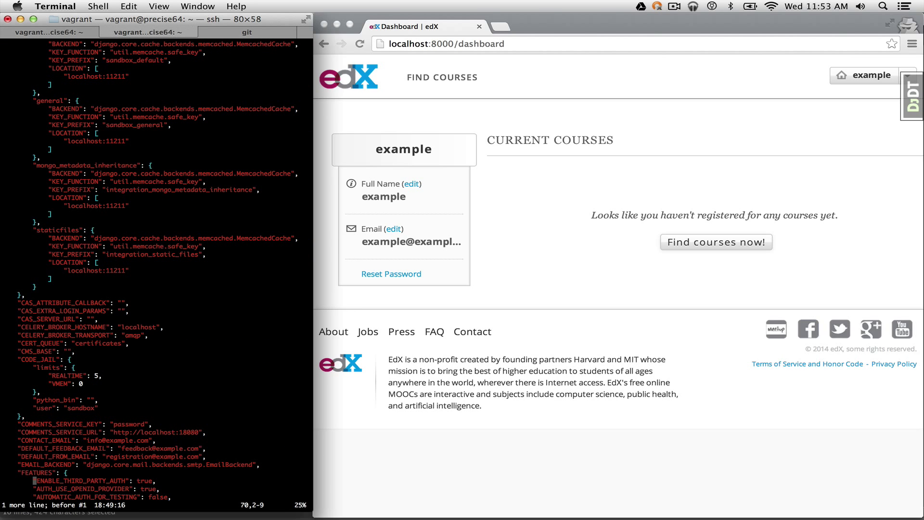
pyautogui.write(':w')
pyautogui.press('Return')
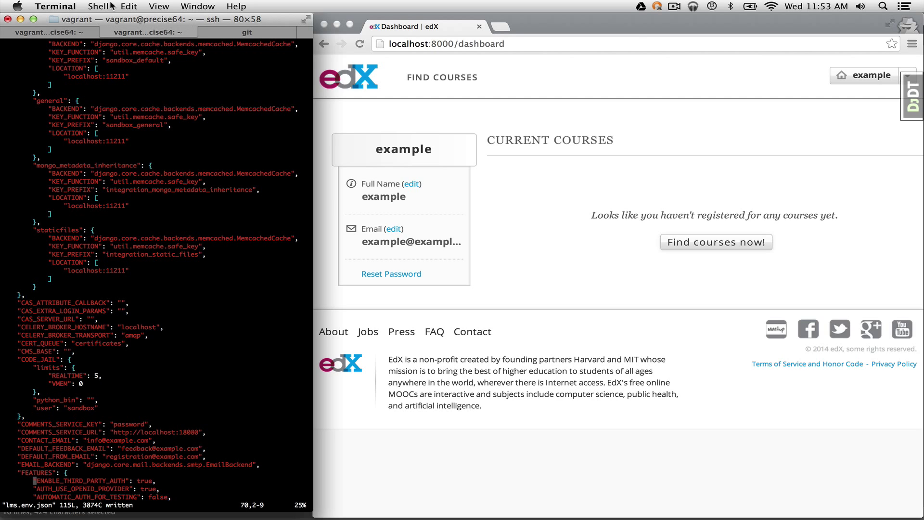
# - Restart the LMS server by rerunning the previous paver devstack lms command
pyautogui.click(53, 32)
pyautogui.press('Up')
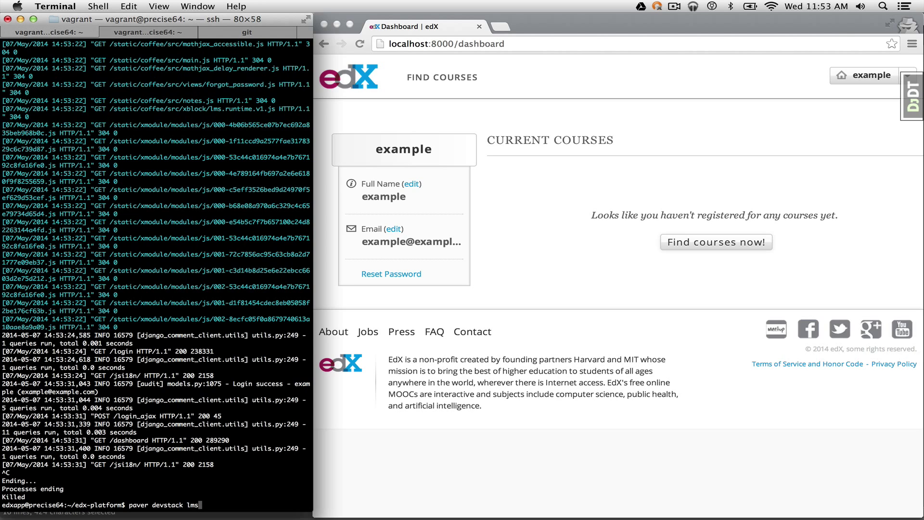
pyautogui.press('Return')
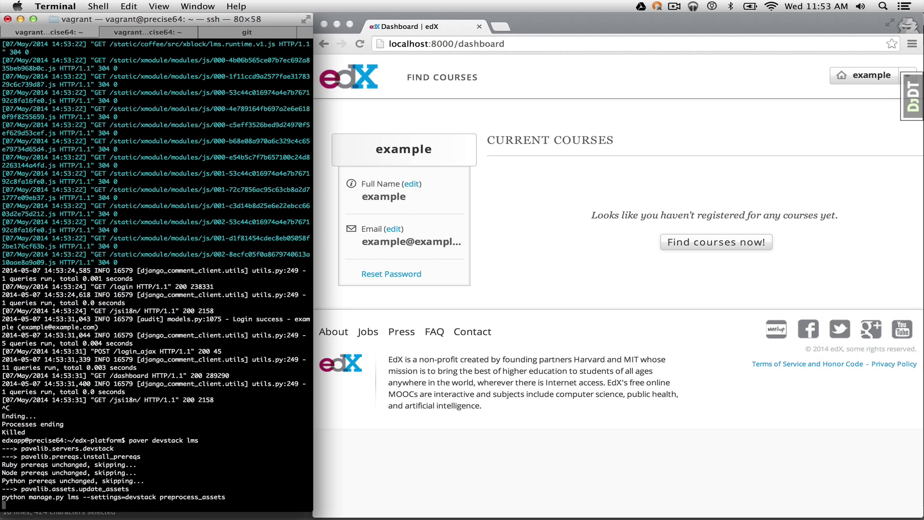
# - Open localhost:8000 in a new incognito Chrome window
pyautogui.click(586, 94)
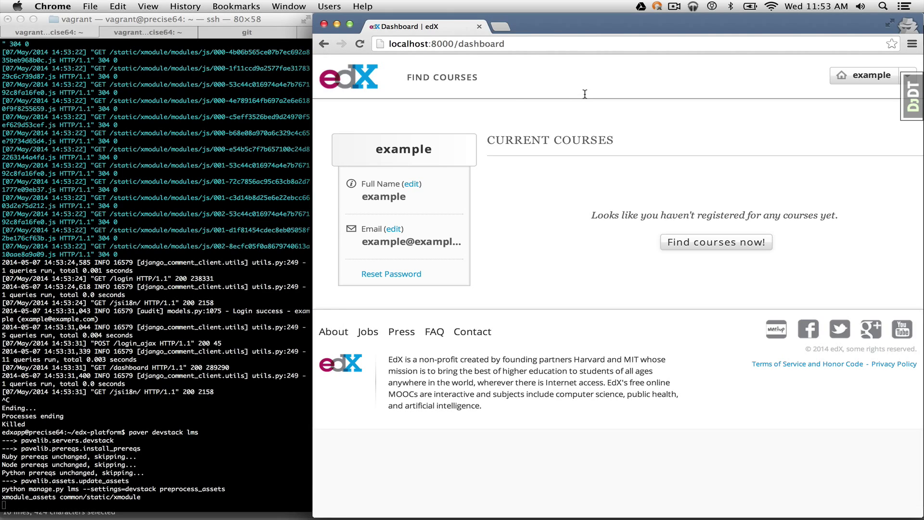
pyautogui.press('super+w')
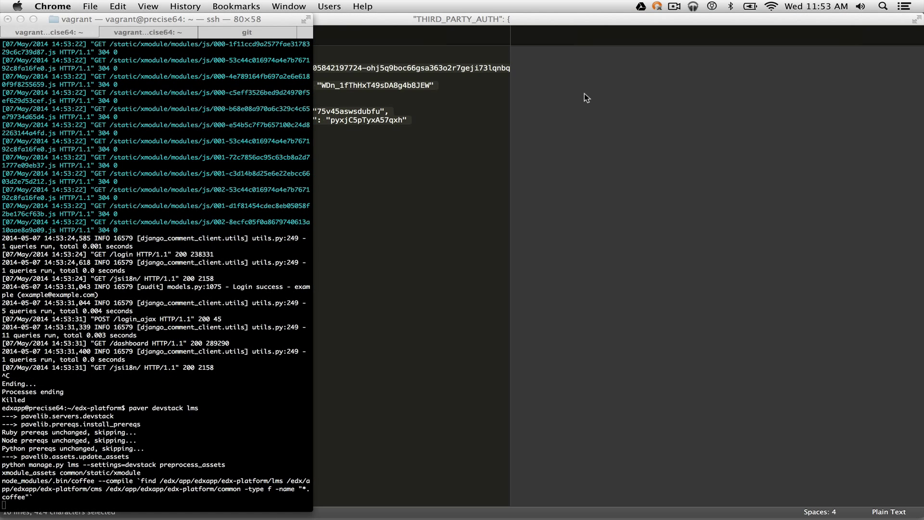
pyautogui.press('super+shift+n')
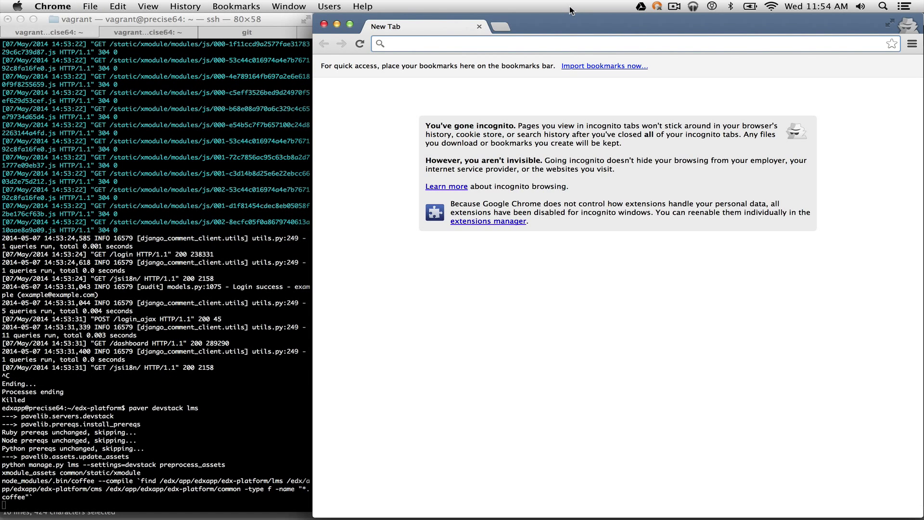
pyautogui.moveTo(583, 18); pyautogui.dragTo(591, 30)
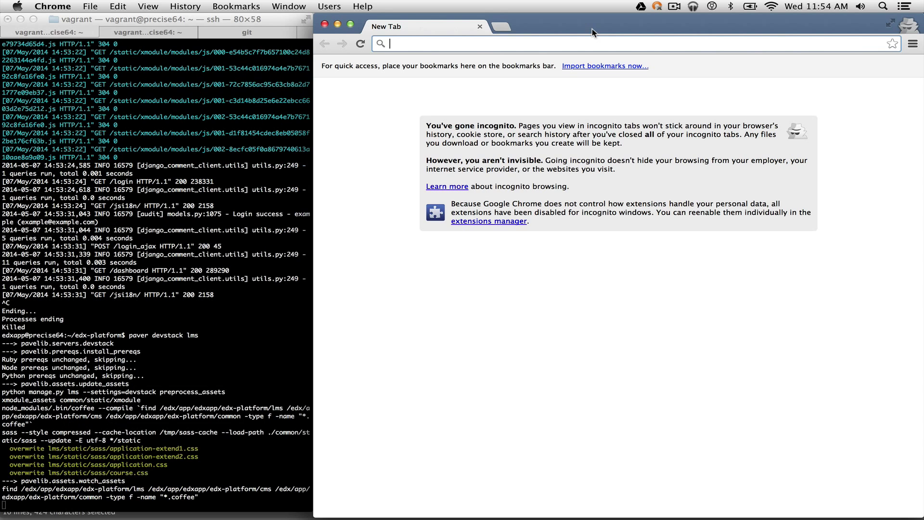
pyautogui.press('super+l')
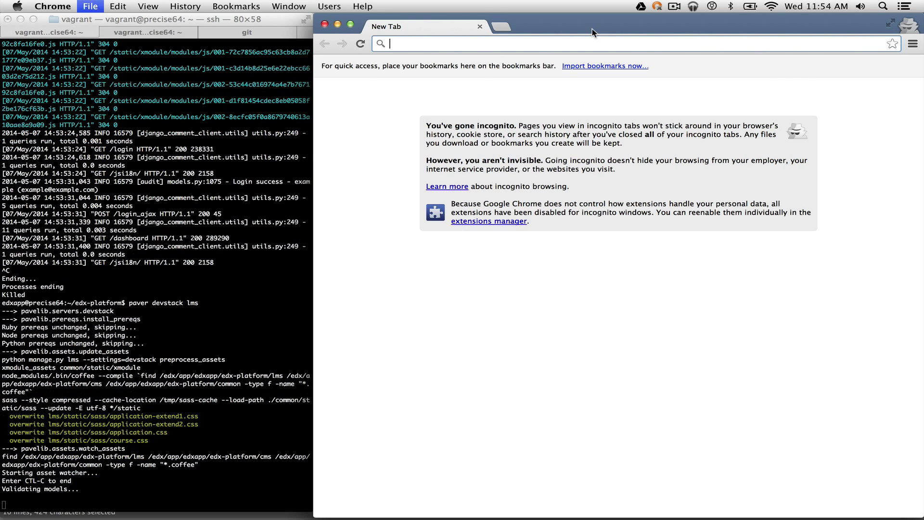
pyautogui.write('local')
pyautogui.press('Return')
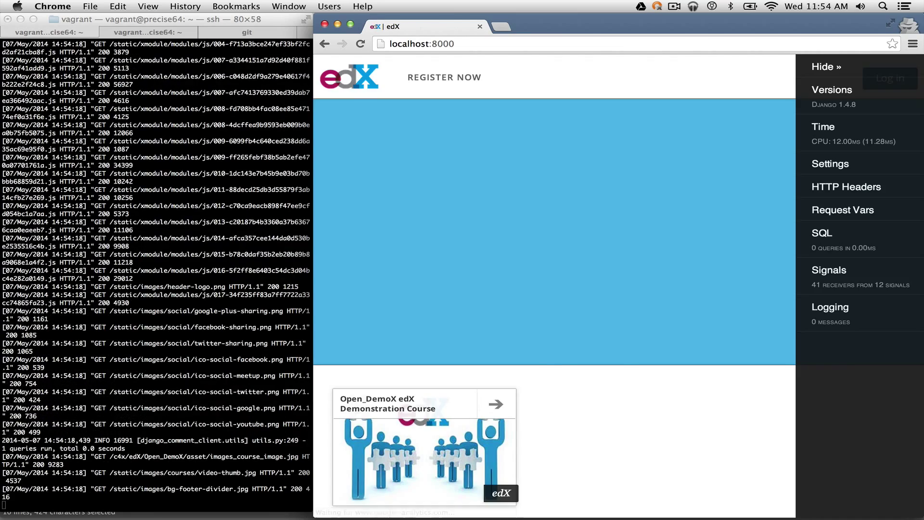
# - Collapse the Django debug toolbar, go to the register page, and choose Sign in with Google
pyautogui.click(827, 66)
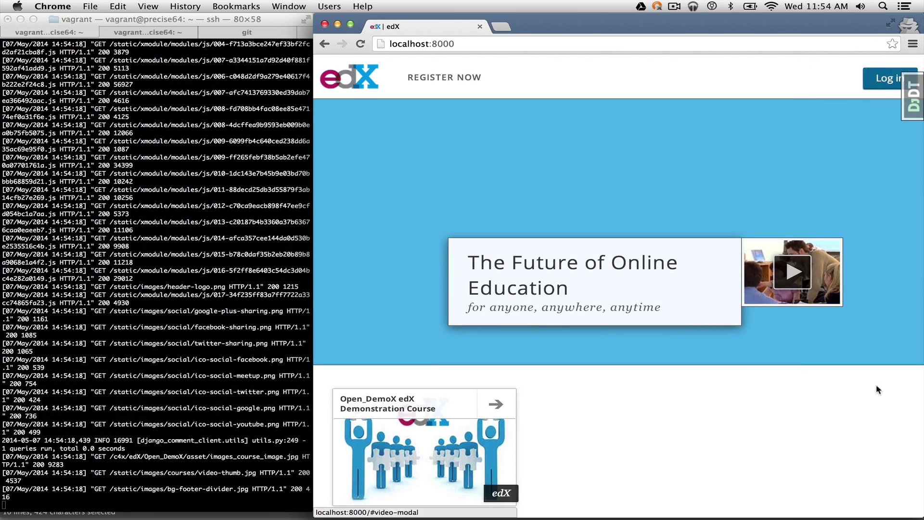
pyautogui.click(459, 85)
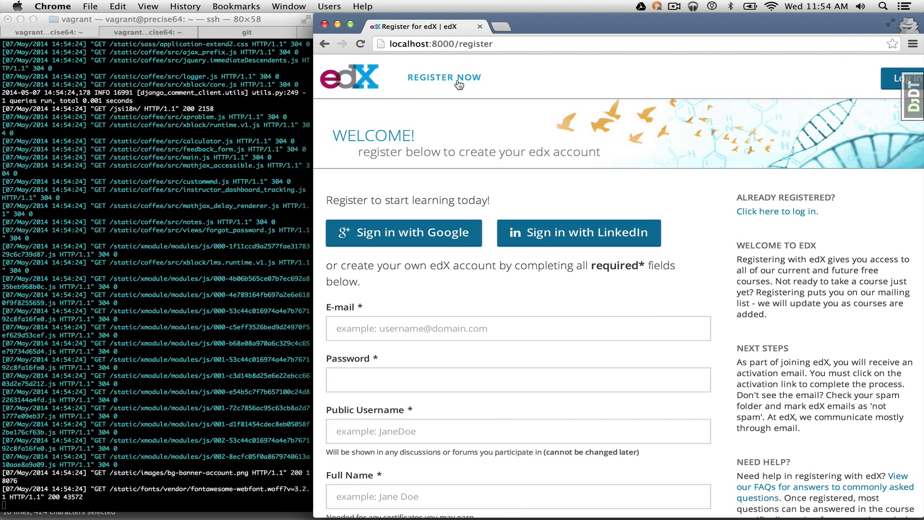
pyautogui.moveTo(414, 288); pyautogui.dragTo(318, 186)
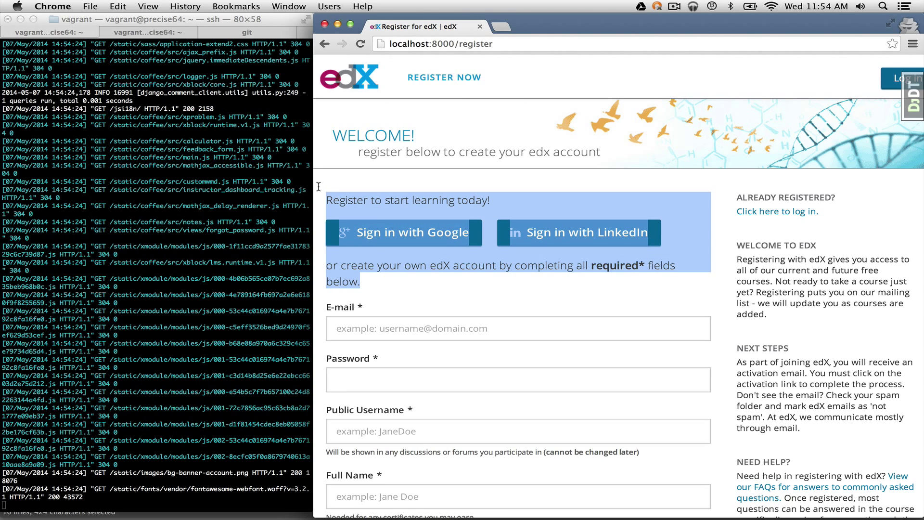
pyautogui.click(393, 291)
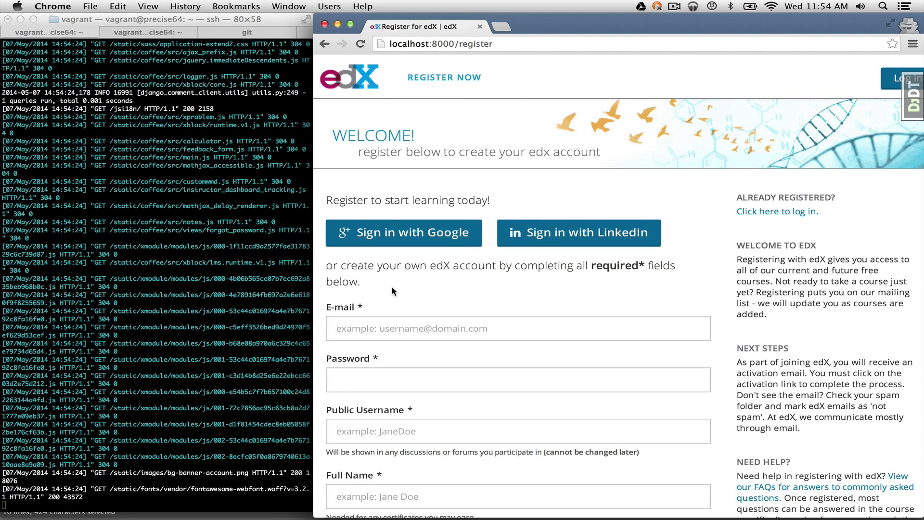
pyautogui.scroll(-10, 392, 291)
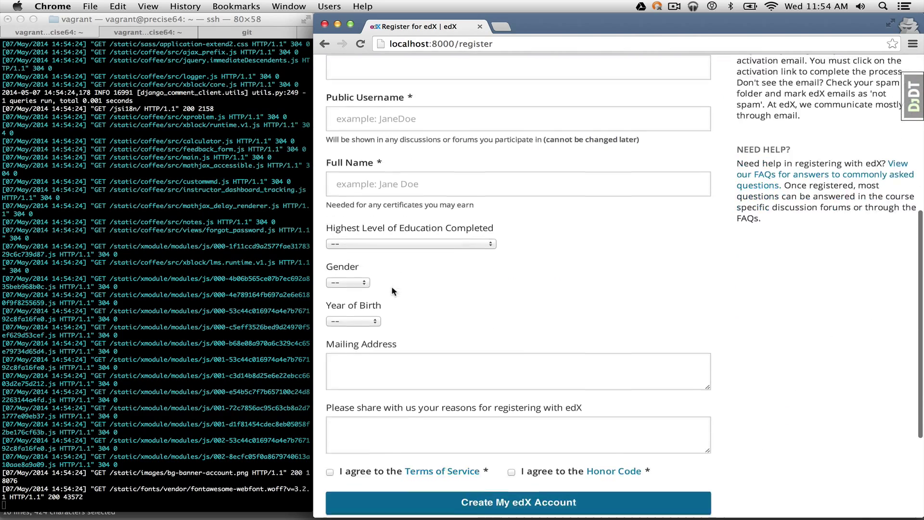
pyautogui.scroll(10, 393, 288)
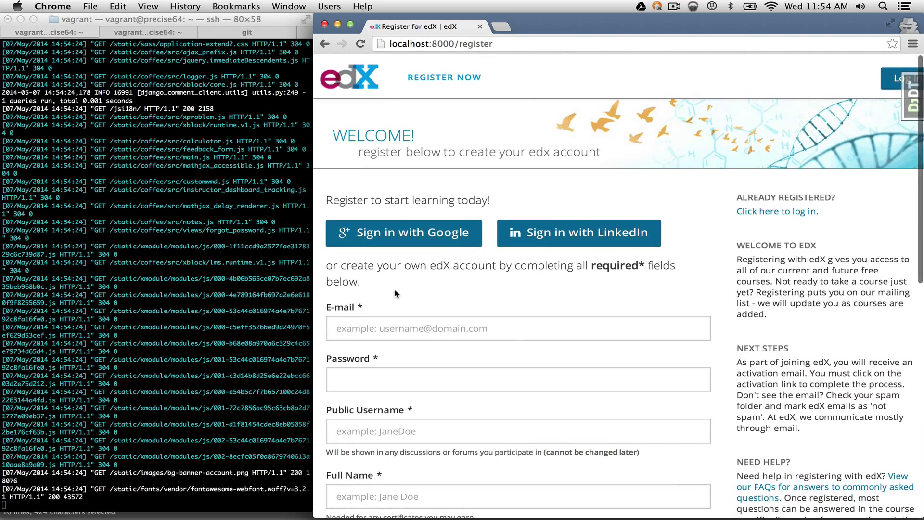
pyautogui.scroll(-4, 395, 293)
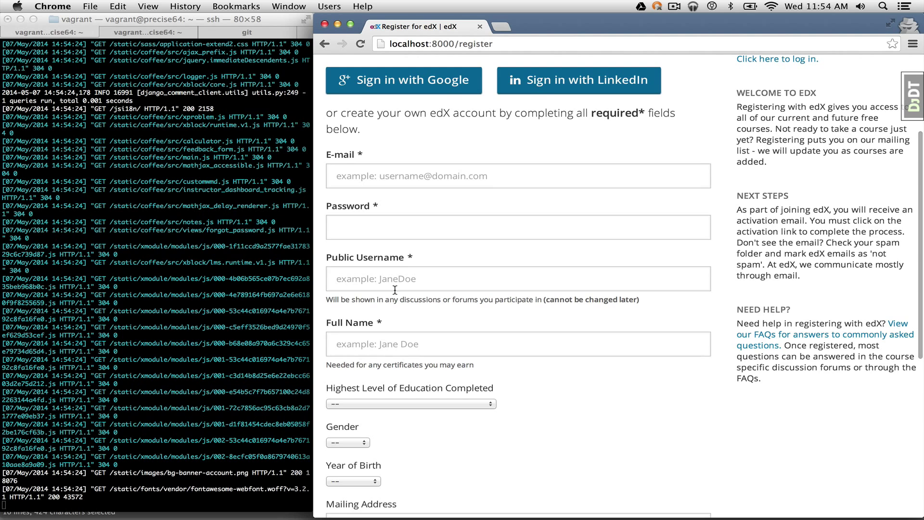
pyautogui.scroll(4, 395, 290)
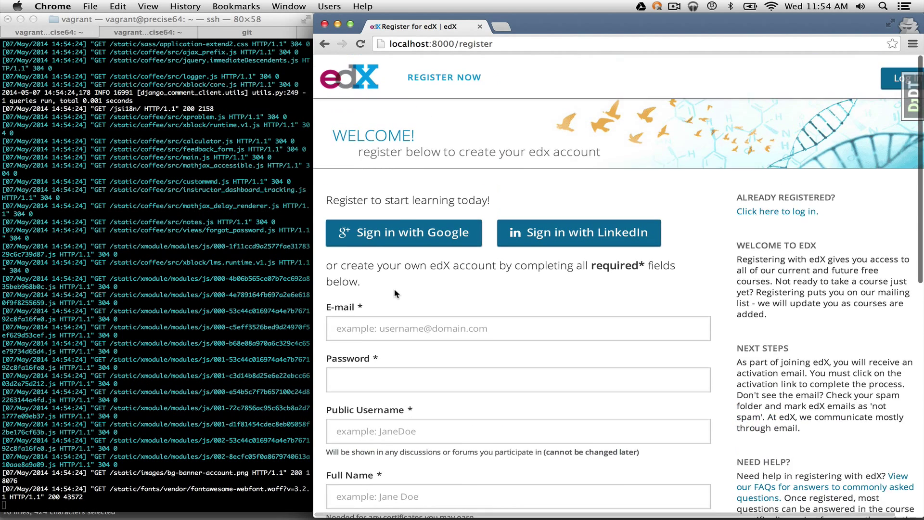
pyautogui.click(407, 233)
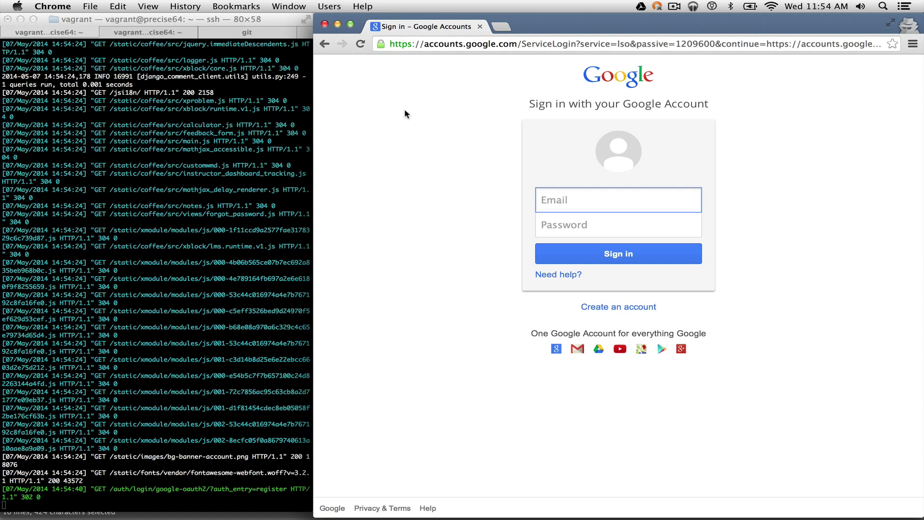
# - Sign in with the Google account's e-mail and password and accept edX's permission request
pyautogui.click(455, 48)
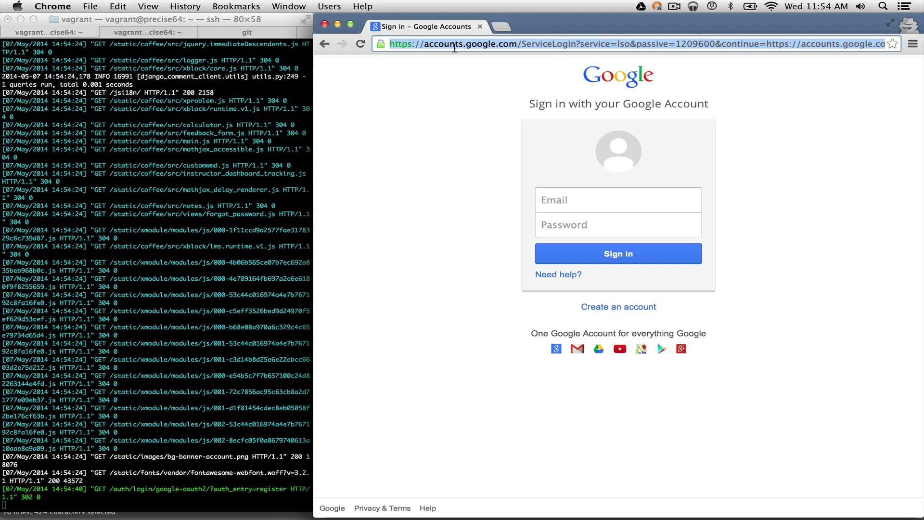
pyautogui.click(619, 201)
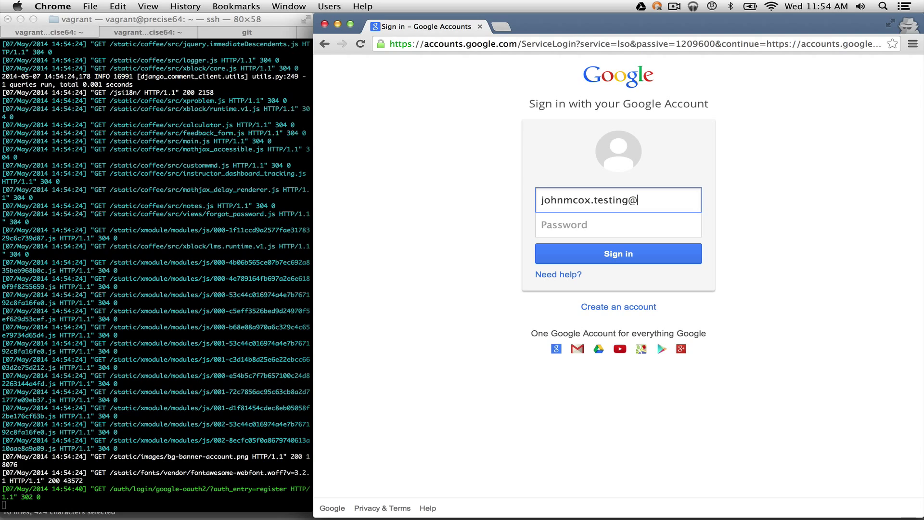
pyautogui.press('Tab')
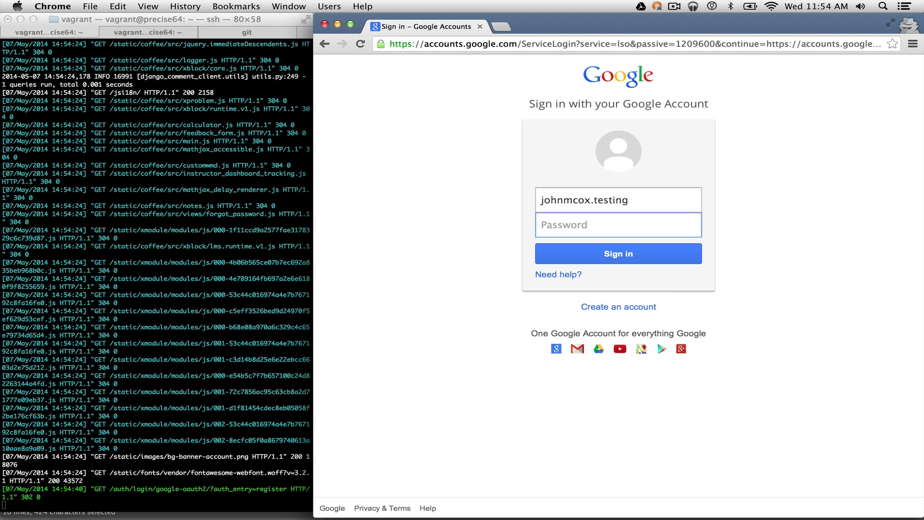
pyautogui.write('••••••••••')
pyautogui.click(664, 255)
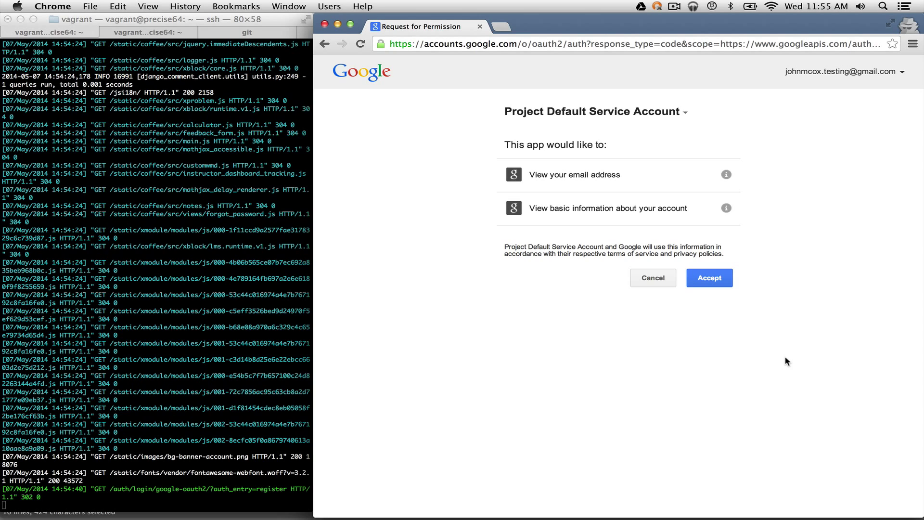
pyautogui.click(721, 281)
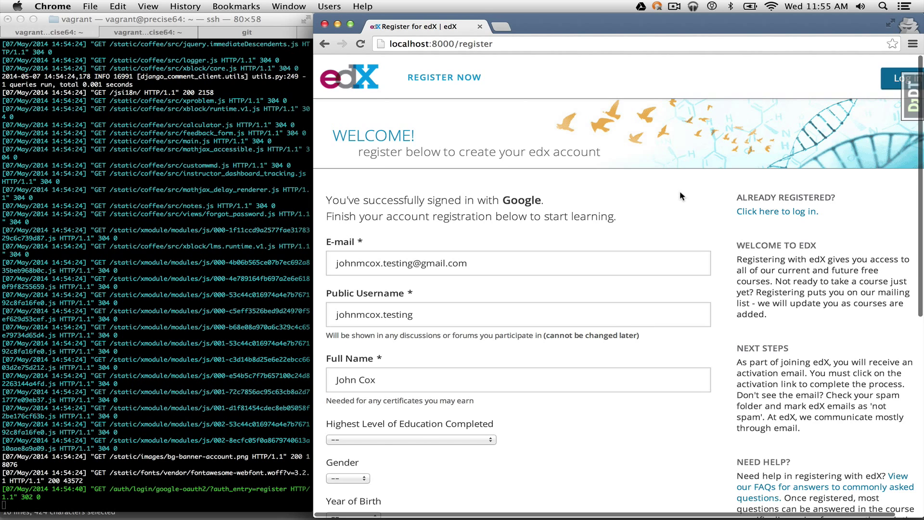
# - Review the prefilled fields and delete the testing suffix from the public username
pyautogui.scroll(-2, 680, 190)
pyautogui.tripleClick(413, 332)
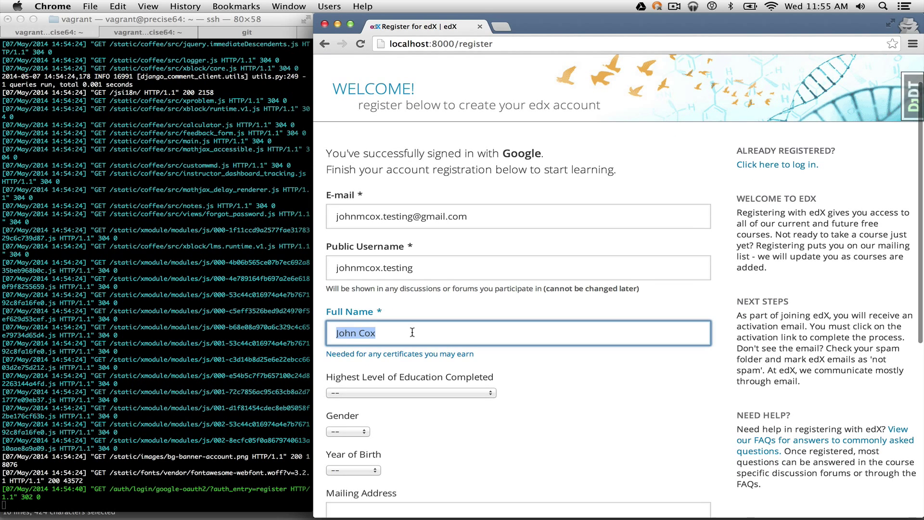
pyautogui.doubleClick(451, 275)
pyautogui.click(485, 266)
pyautogui.tripleClick(486, 266)
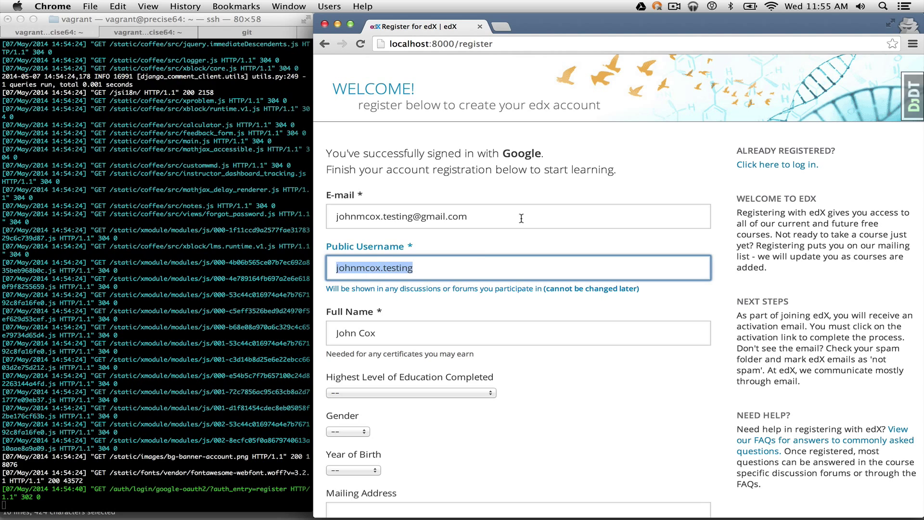
pyautogui.tripleClick(529, 217)
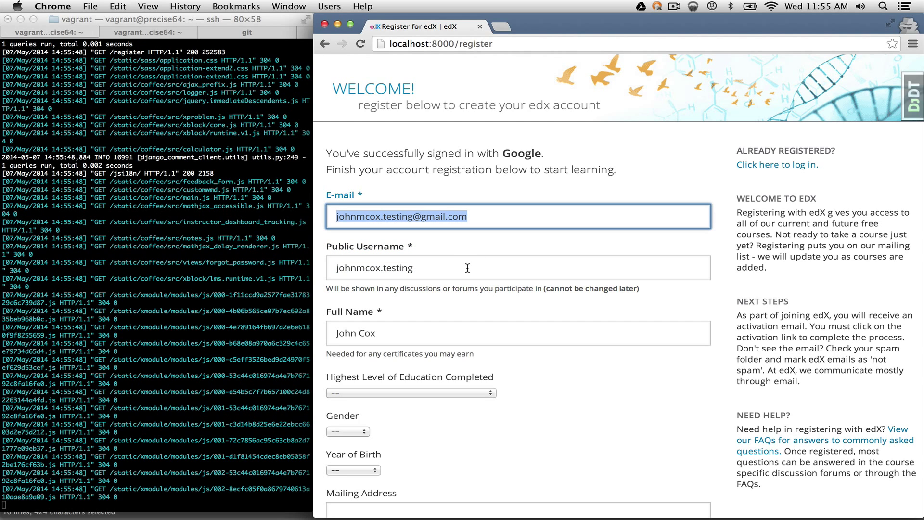
pyautogui.doubleClick(415, 268)
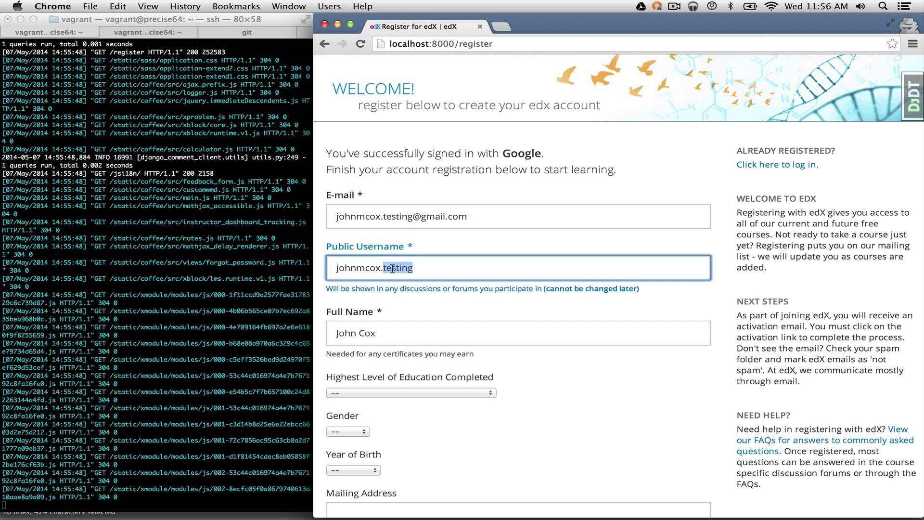
pyautogui.press('BackSpace')
pyautogui.press('BackSpace')
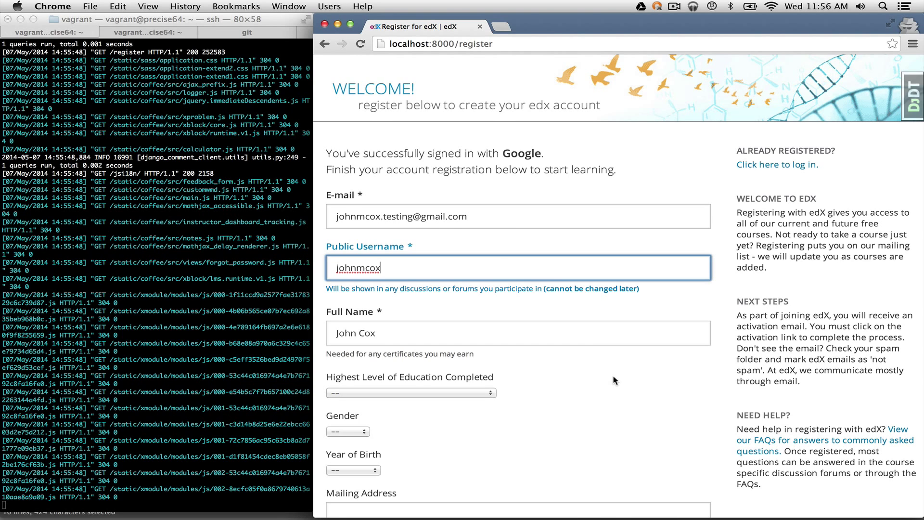
# - Accept the Terms of Service and Honor Code and create the edX account
pyautogui.scroll(-5, 613, 374)
pyautogui.click(363, 362)
pyautogui.click(530, 363)
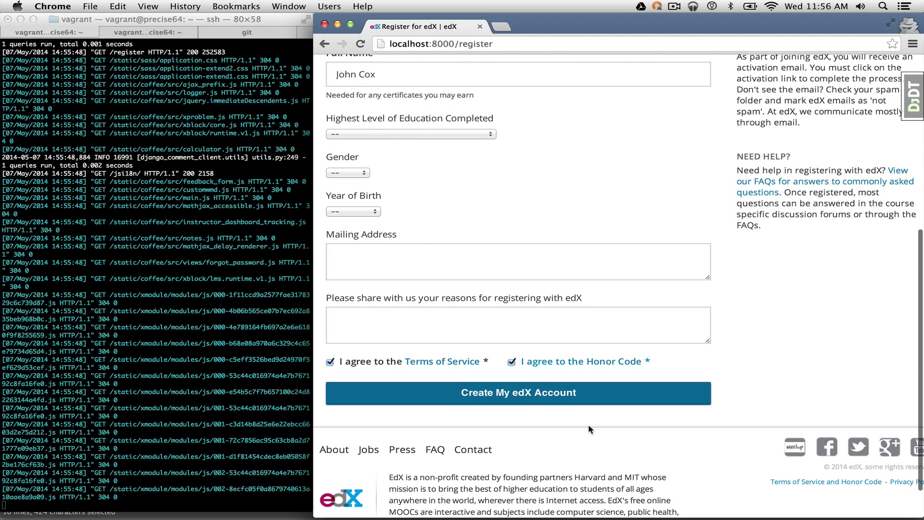
pyautogui.click(472, 396)
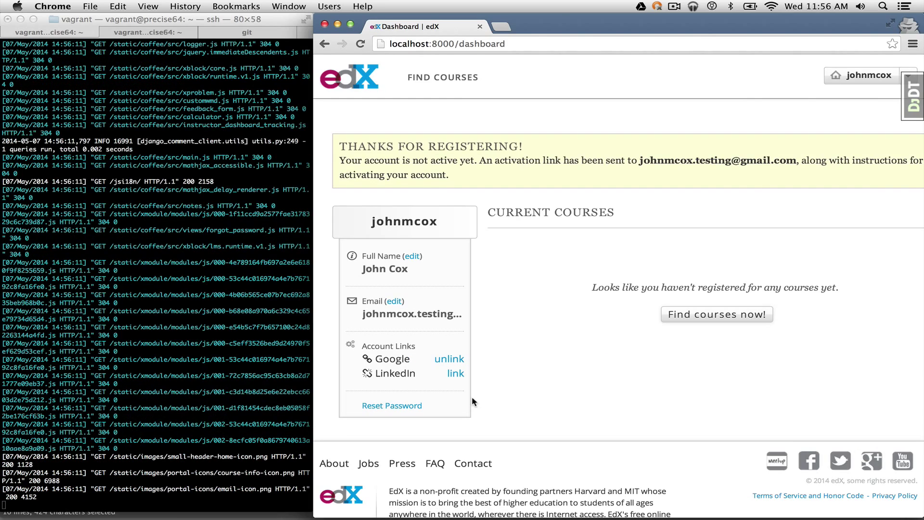
# - Copy the activation link from the Terminal log and load it in a new Chrome tab
pyautogui.click(213, 271)
pyautogui.scroll(10, 128, 107)
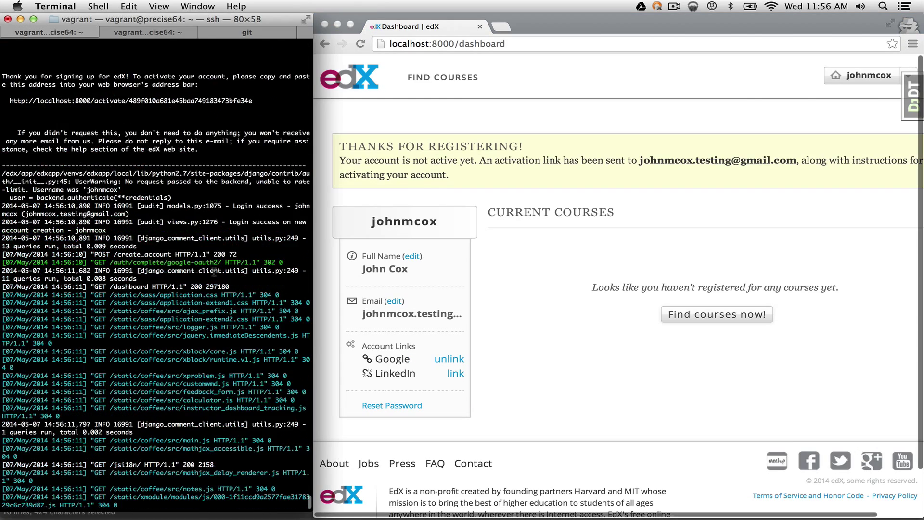
pyautogui.tripleClick(128, 100)
pyautogui.press('super+c')
pyautogui.click(560, 212)
pyautogui.press('super+t')
pyautogui.press('super+v')
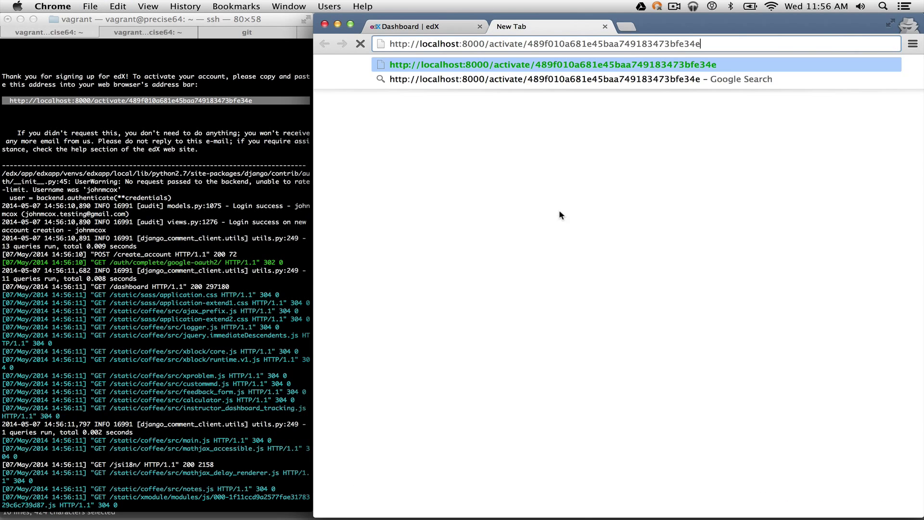
pyautogui.press('Return')
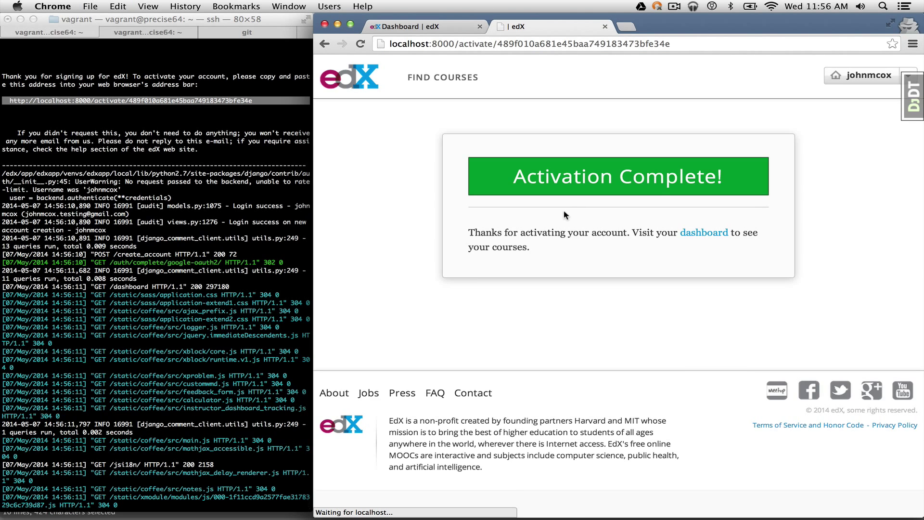
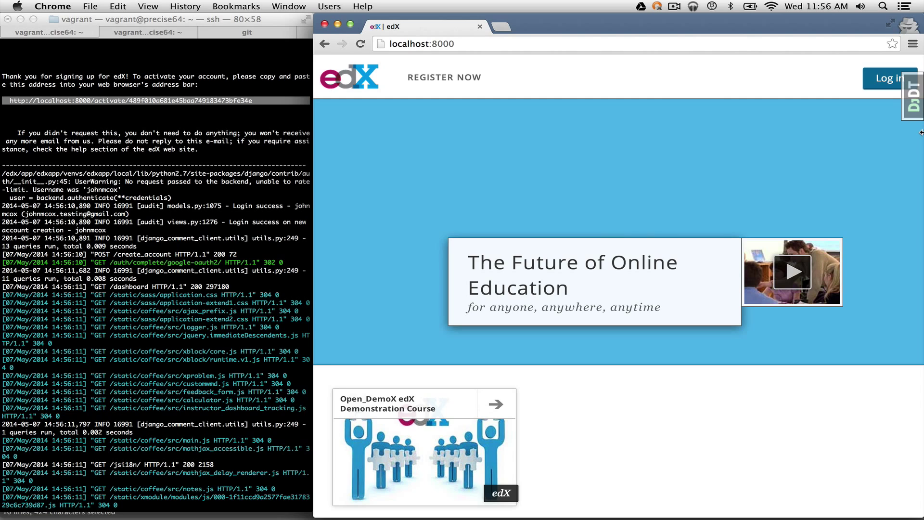
# - Load the Gmail inbox in a new tab, then bring up the edX login page
pyautogui.press('super+t')
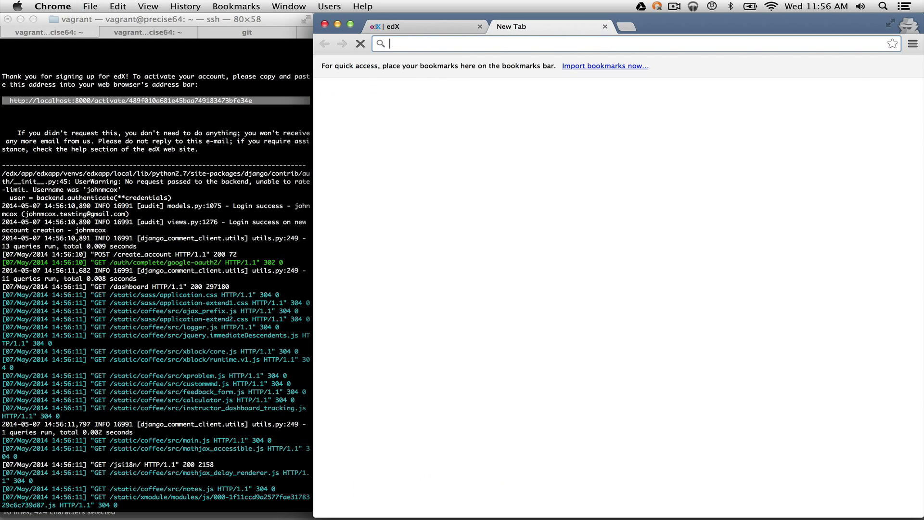
pyautogui.write('gma')
pyautogui.press('Return')
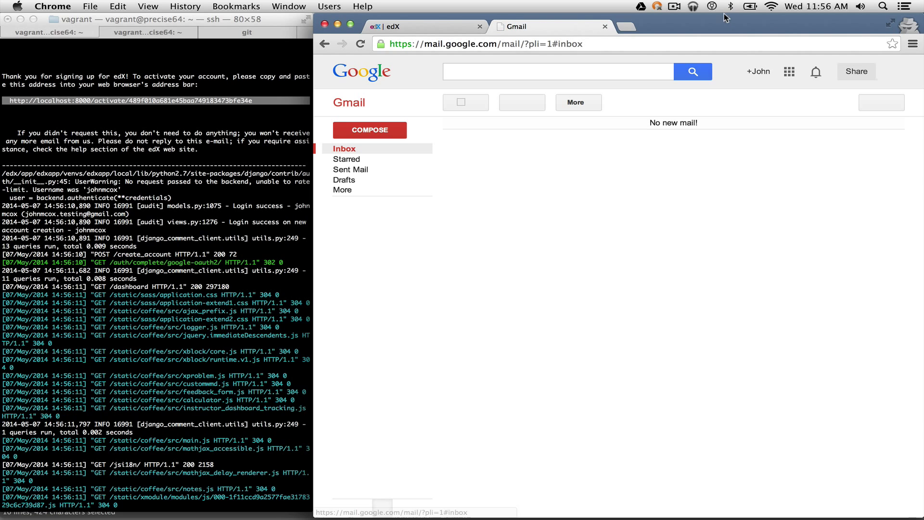
pyautogui.click(424, 29)
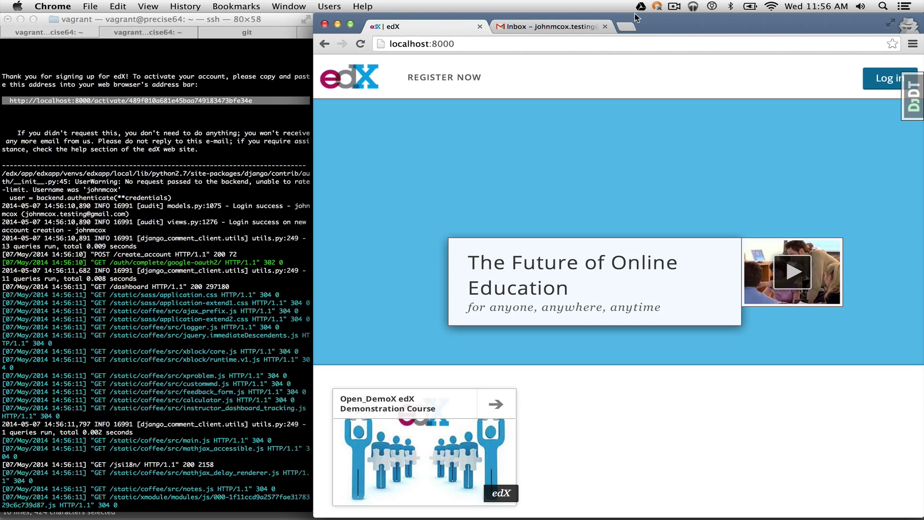
pyautogui.click(880, 76)
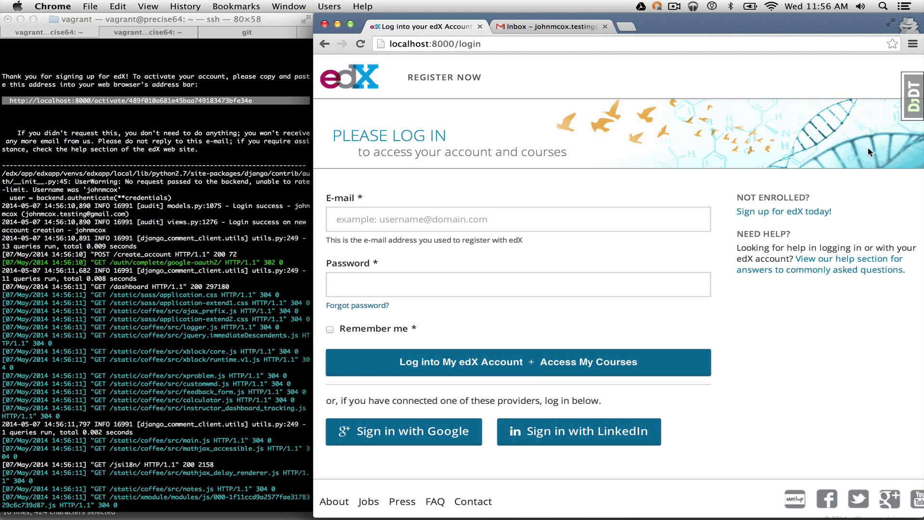
# - Sign in to Open edX using the linked Google account
pyautogui.click(549, 284)
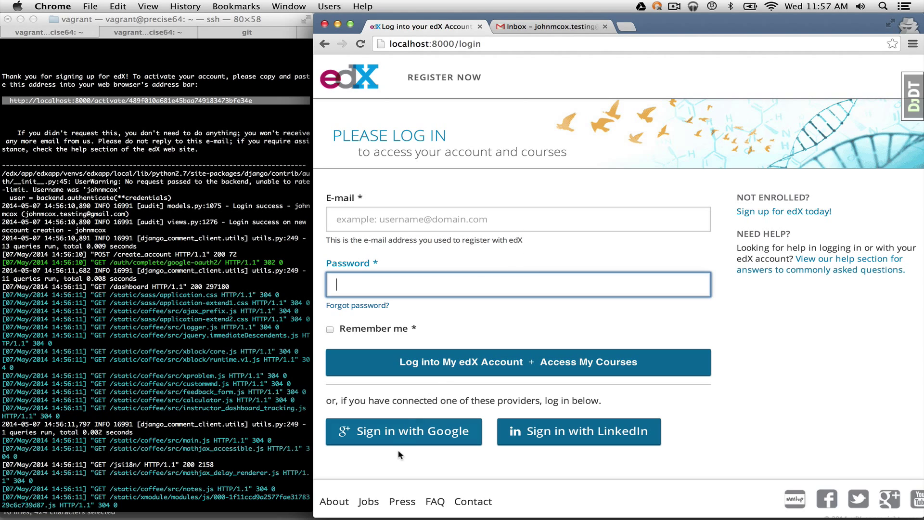
pyautogui.click(383, 436)
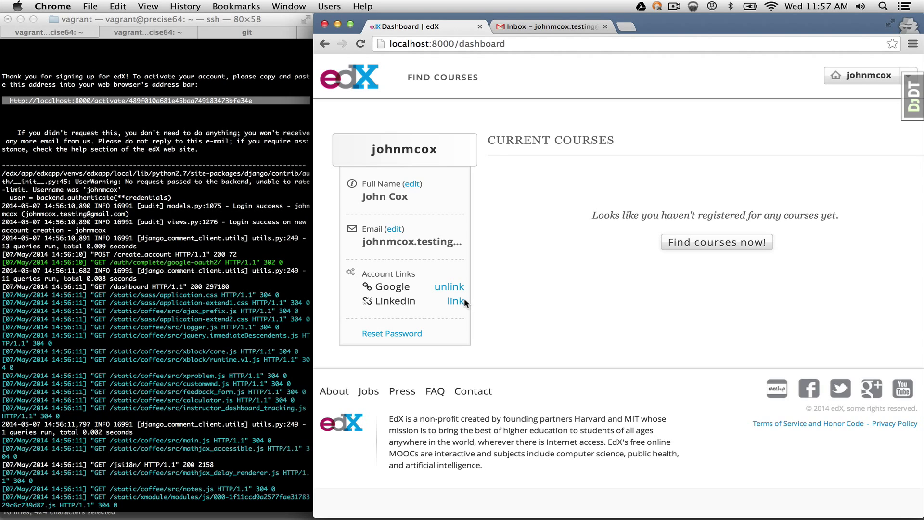
# - Unlink Google under Account Links and begin linking the LinkedIn account
pyautogui.moveTo(359, 272); pyautogui.dragTo(471, 310)
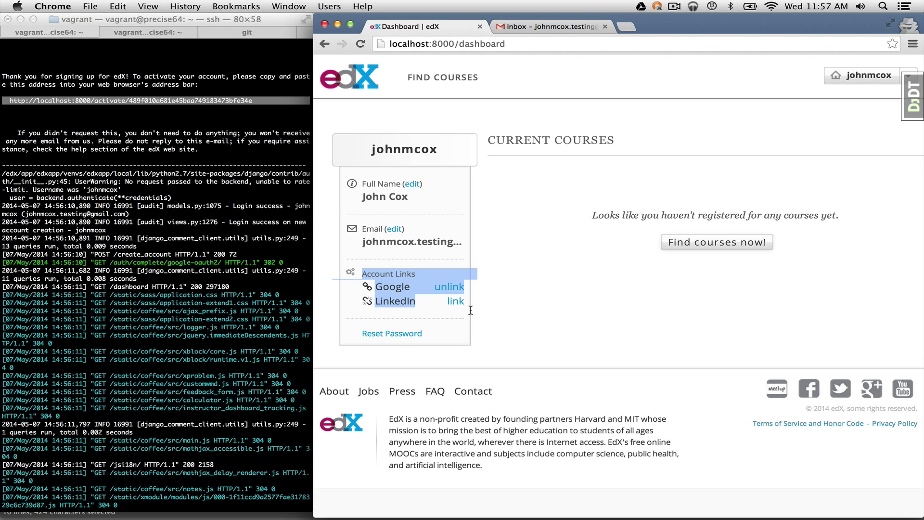
pyautogui.click(476, 312)
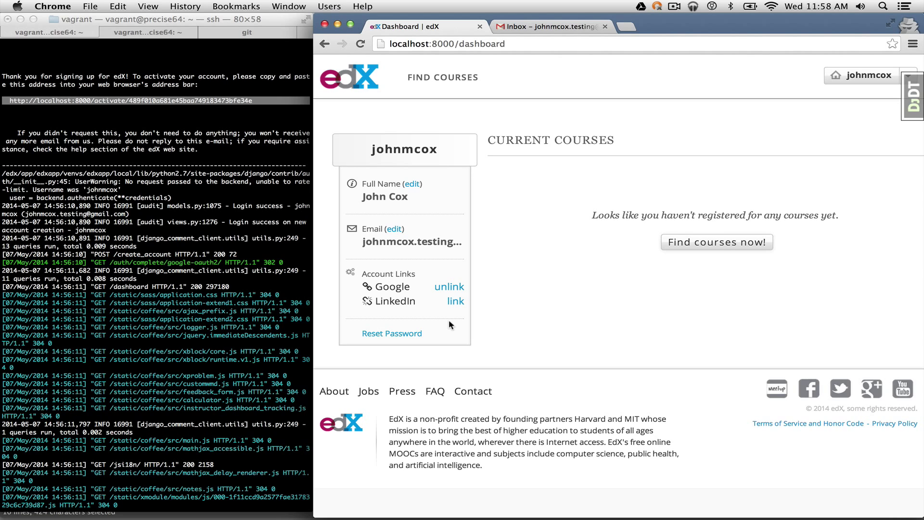
pyautogui.click(449, 288)
pyautogui.click(454, 303)
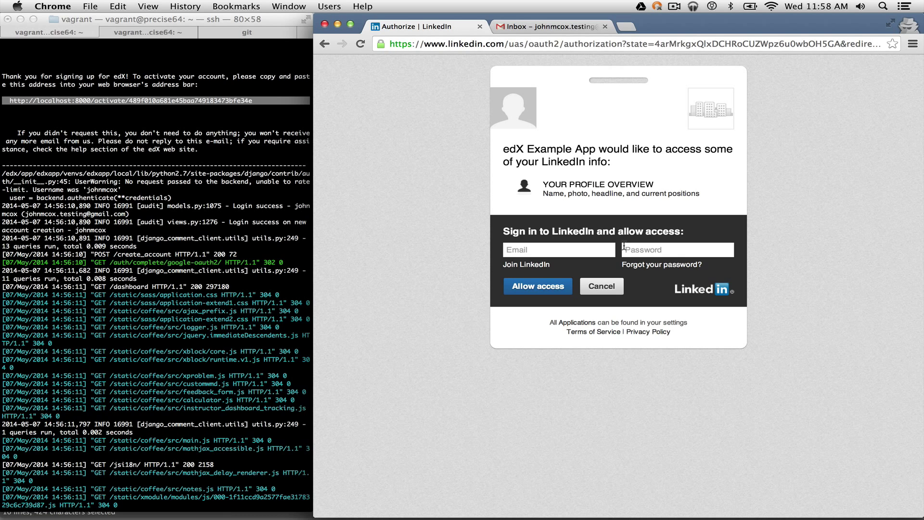
# - Log in to LinkedIn with the account's email and password and allow the edX Example App access
pyautogui.click(439, 47)
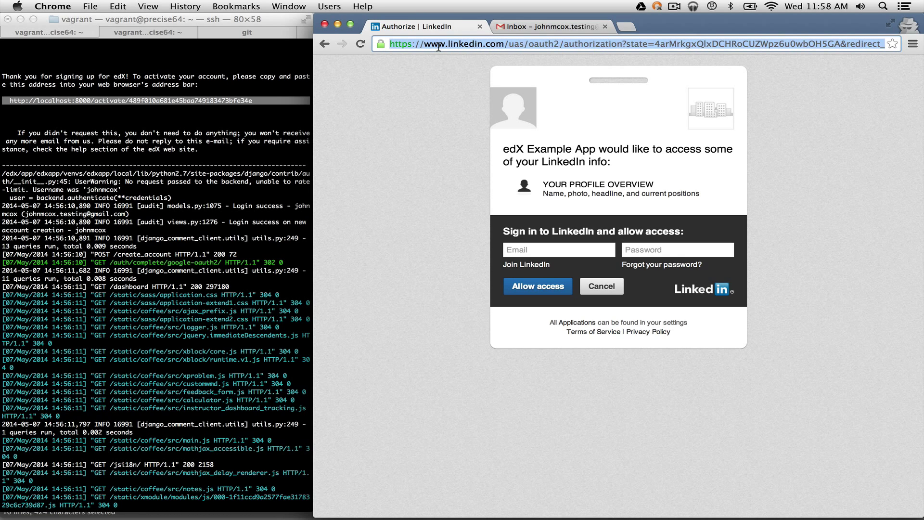
pyautogui.click(542, 248)
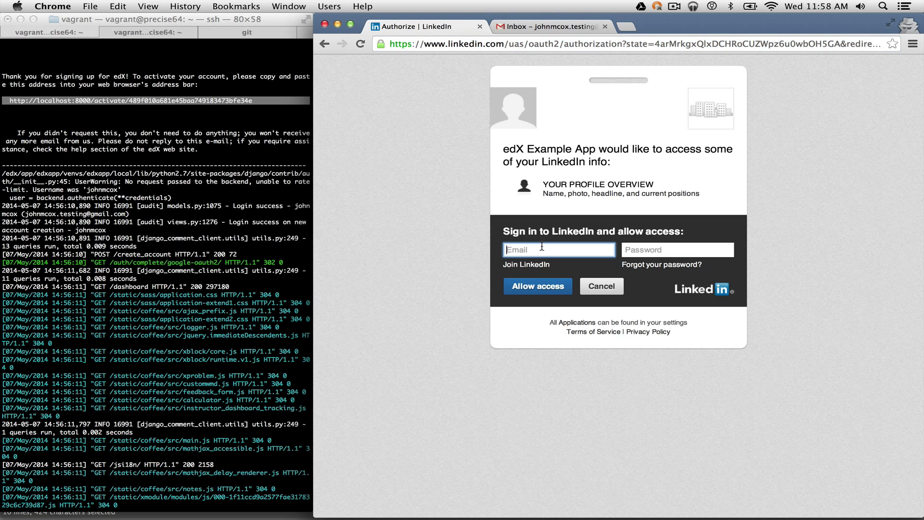
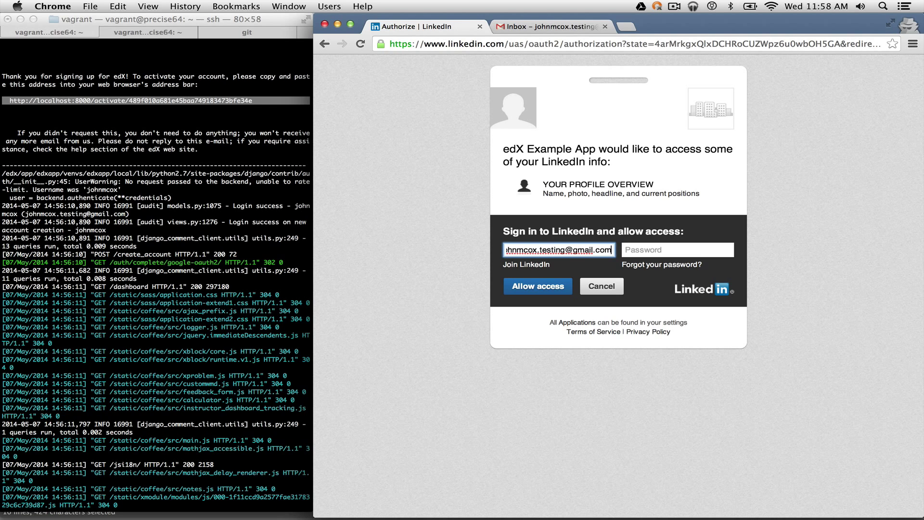
pyautogui.press('Tab')
pyautogui.press('Tab')
pyautogui.write('********')
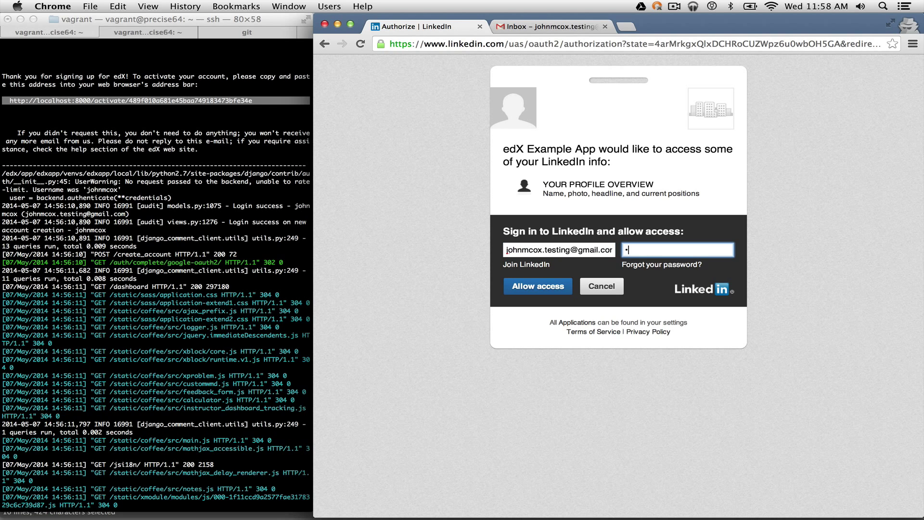
pyautogui.write('********')
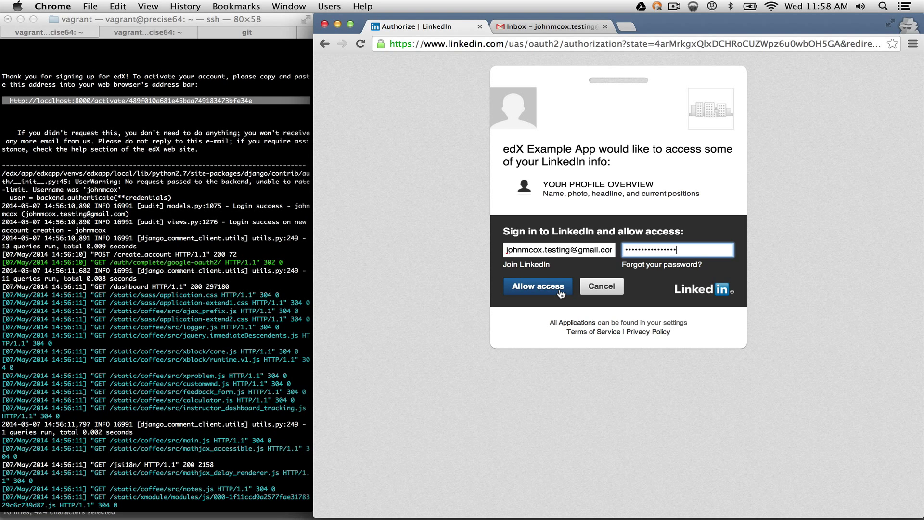
pyautogui.moveTo(506, 145); pyautogui.dragTo(676, 173)
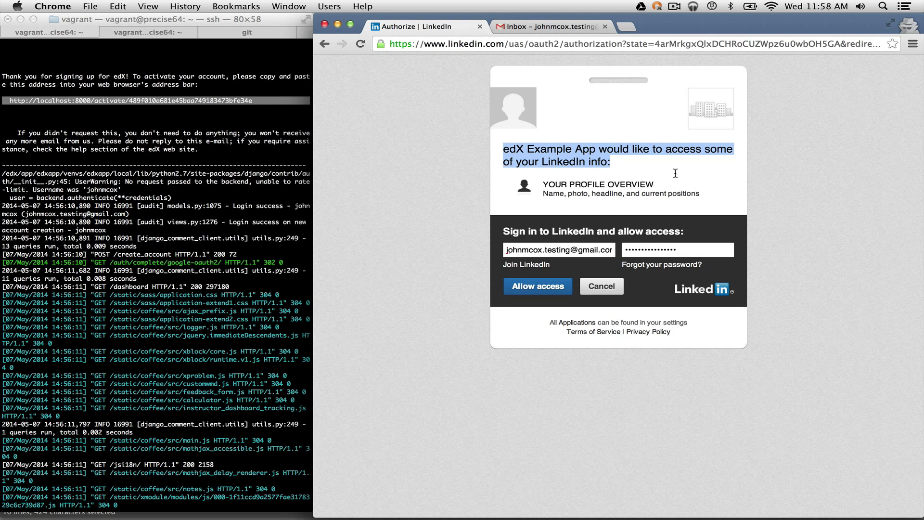
pyautogui.doubleClick(535, 152)
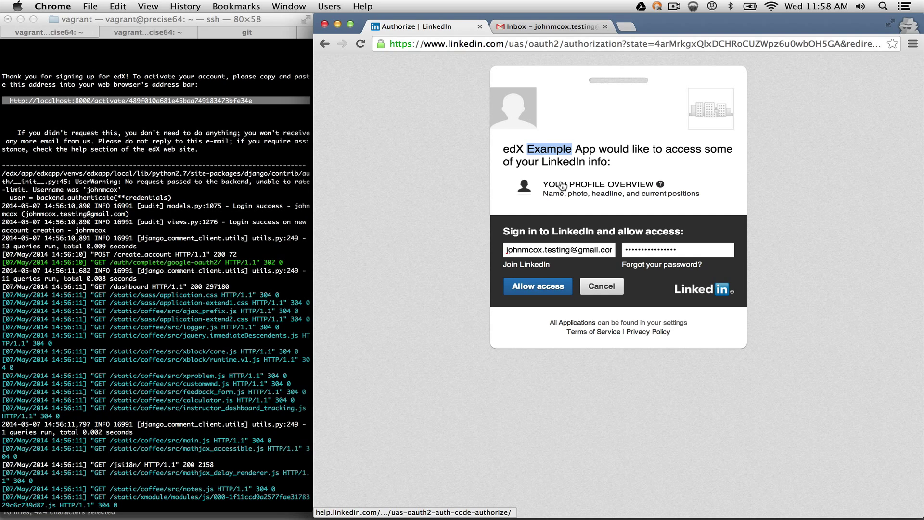
pyautogui.click(539, 288)
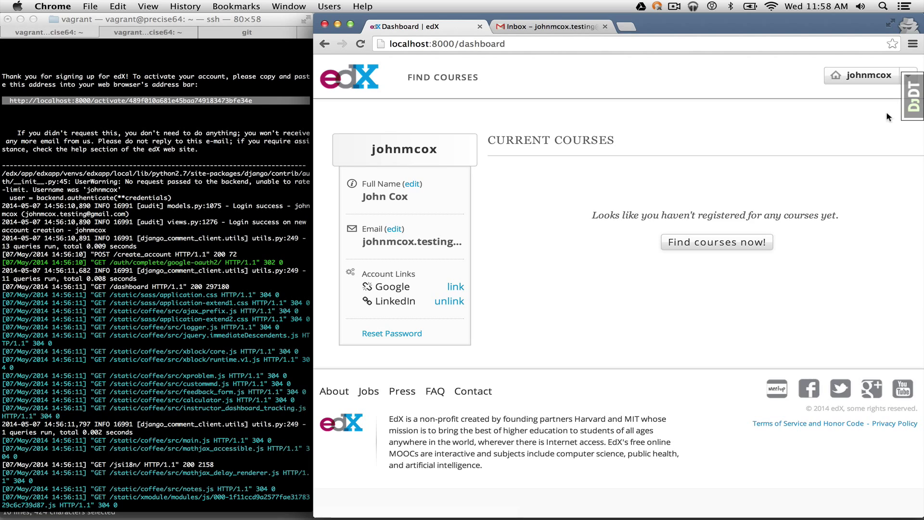
# - Log out of edX and choose Sign in with LinkedIn on the login page
pyautogui.click(908, 76)
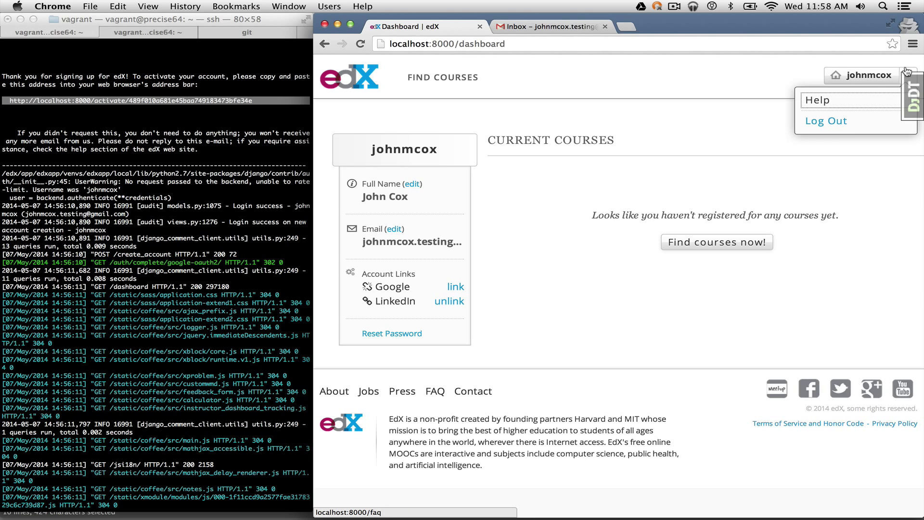
pyautogui.click(853, 122)
pyautogui.click(866, 87)
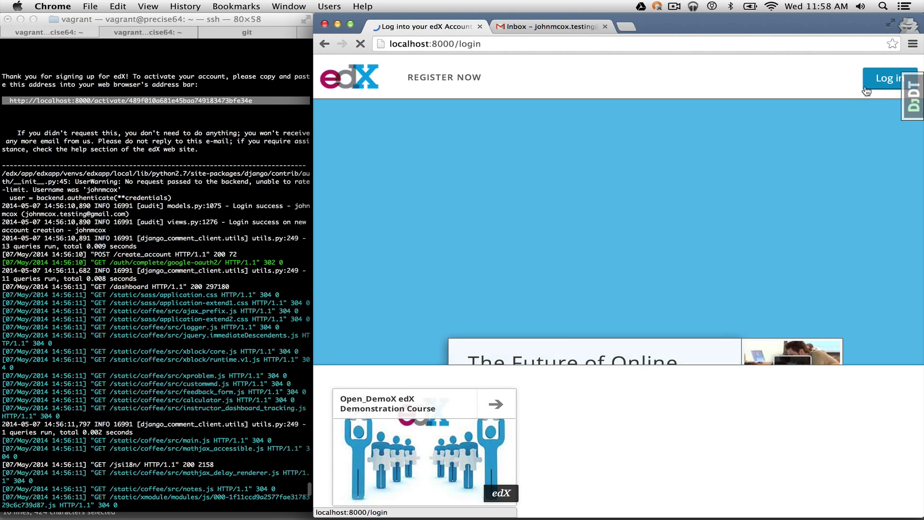
pyautogui.click(562, 439)
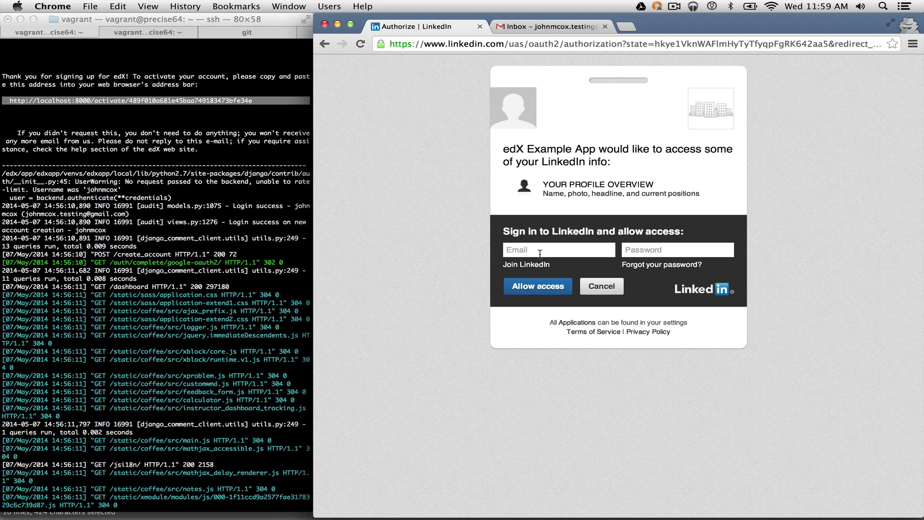
# - Enter the account's LinkedIn email and password, then allow edX access
pyautogui.click(539, 251)
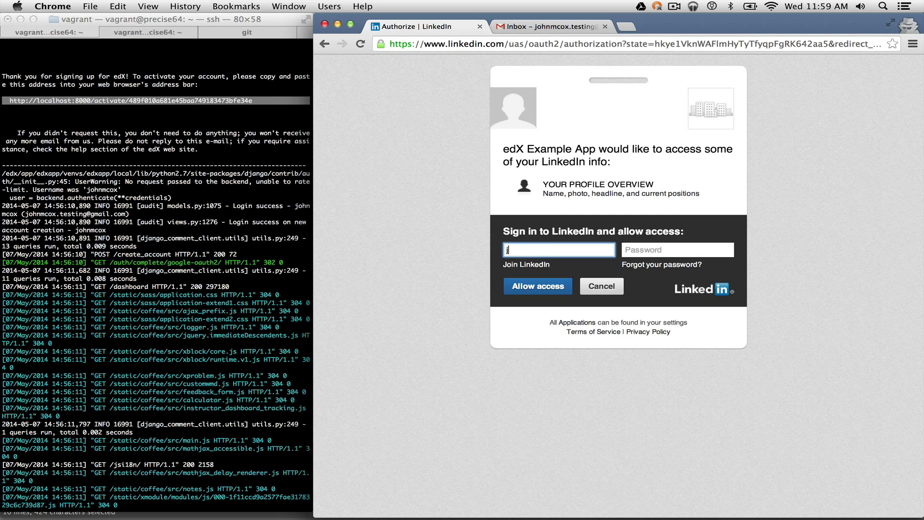
pyautogui.press('Tab')
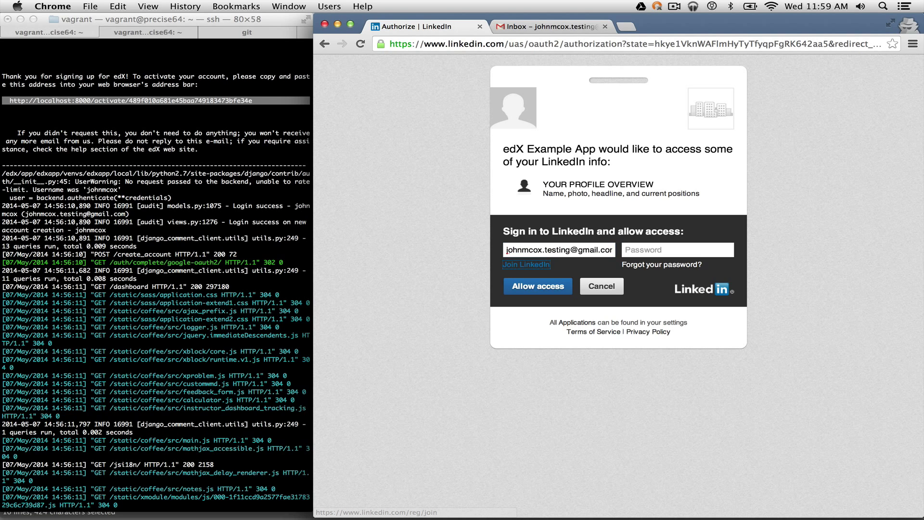
pyautogui.press('Tab')
pyautogui.write('••••••')
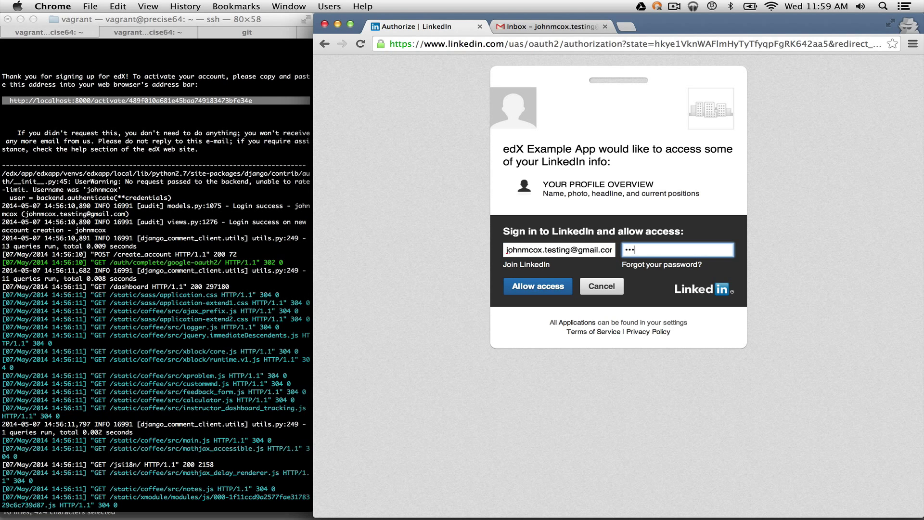
pyautogui.write('••••••••••')
pyautogui.click(539, 287)
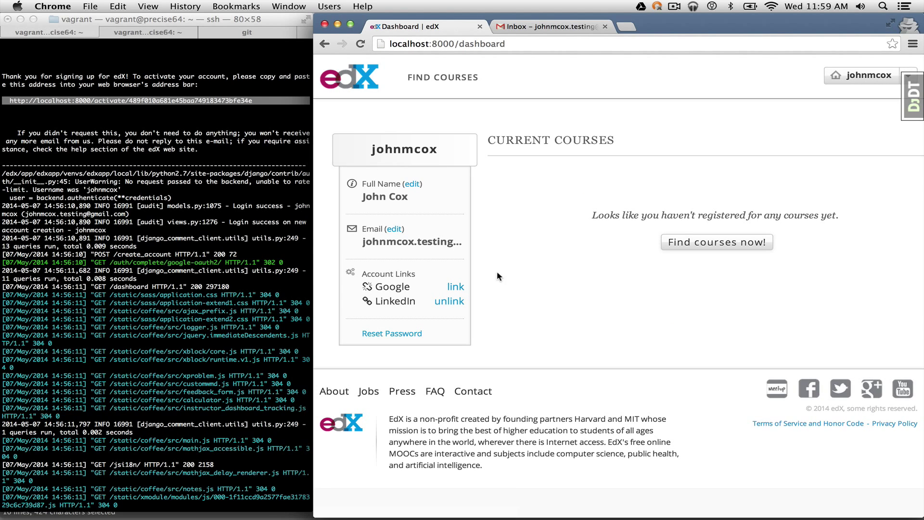
# - Start relinking Google from the dashboard's Account Links section
pyautogui.click(455, 288)
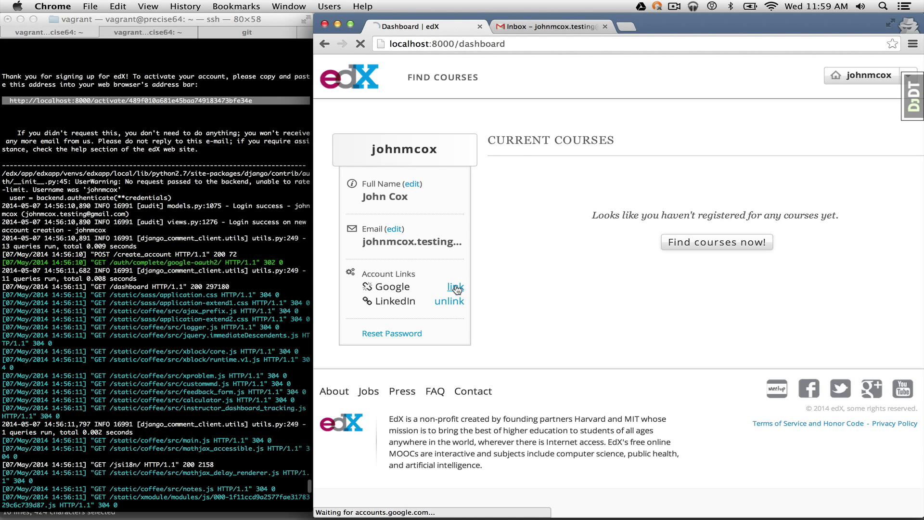